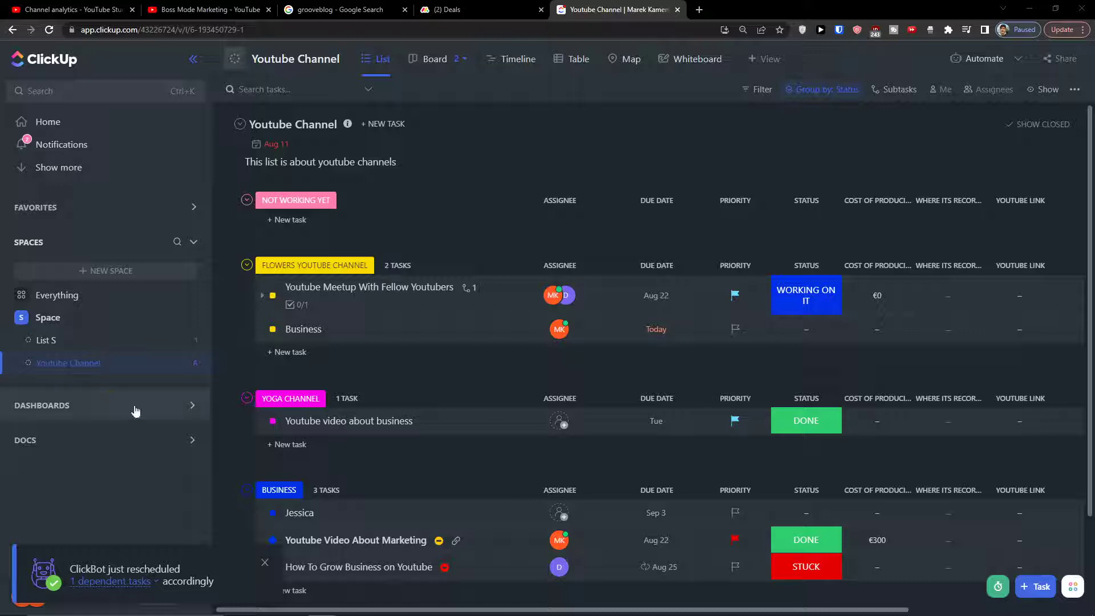
Scroll down and back up through the Youtube Channel list to review its tasks.
{"action": "scroll", "coordinate": [518, 367], "scroll_direction": "down", "scroll_amount": 2}
{"action": "scroll", "coordinate": [466, 387], "scroll_direction": "up", "scroll_amount": 2}
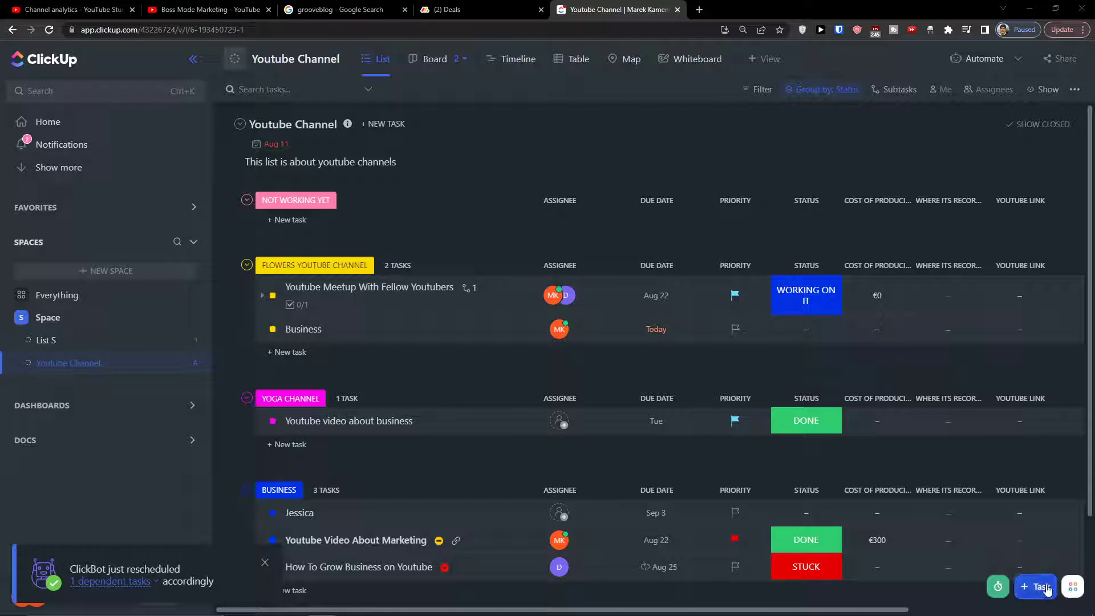
Pin Reminder in the quick-apps tray and start a new reminder.
{"action": "left_click", "coordinate": [1070, 584]}
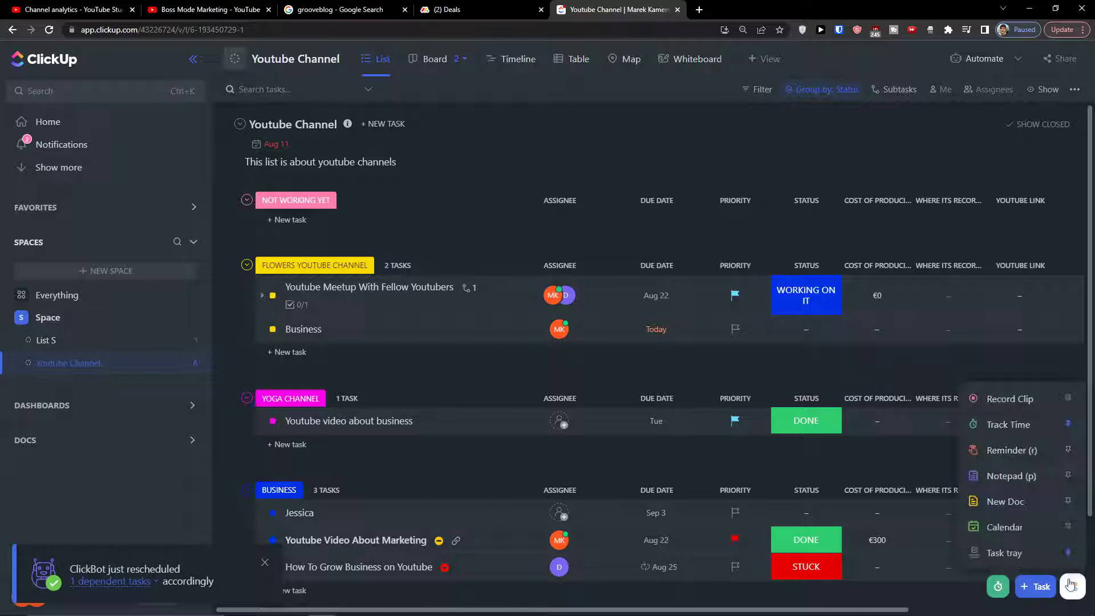
{"action": "left_click", "coordinate": [1067, 450]}
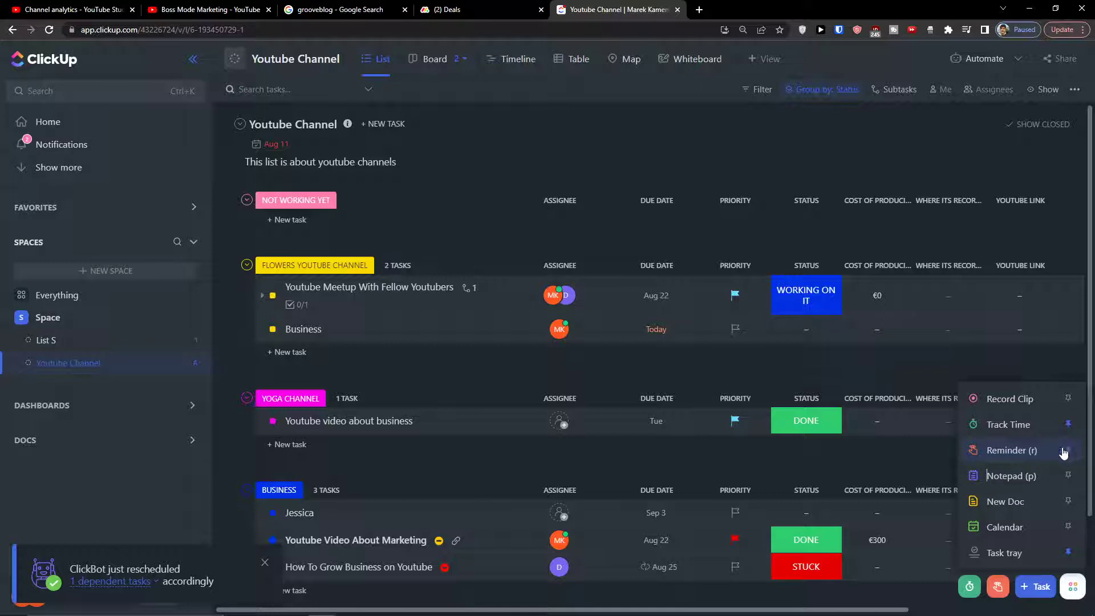
{"action": "left_click", "coordinate": [997, 590]}
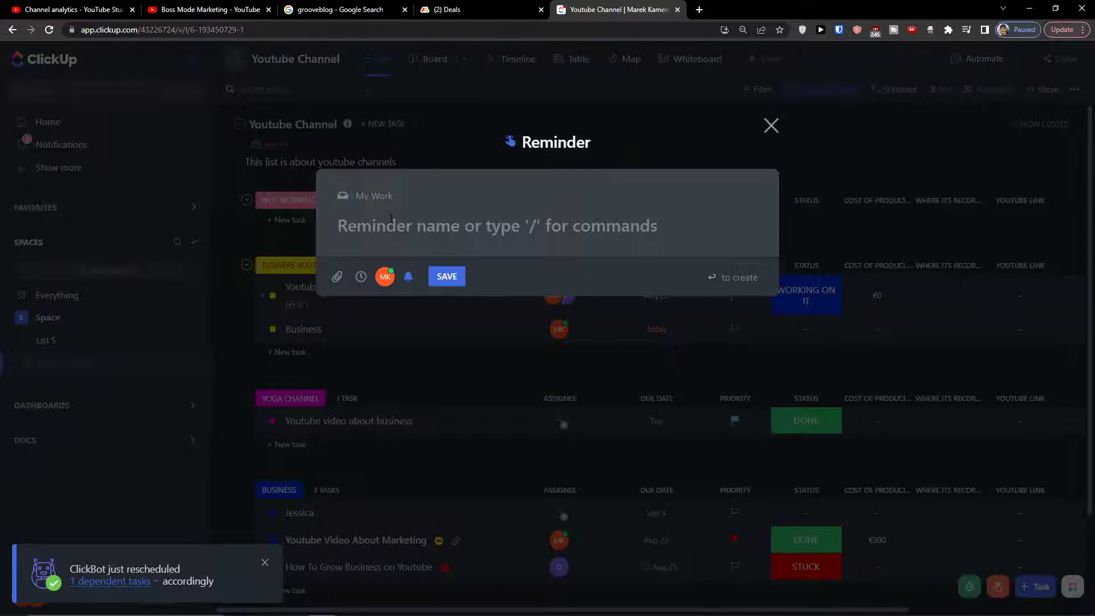
Assign the reminder draft to the other workspace member using the /Assign command.
{"action": "type", "text": "Mar"}
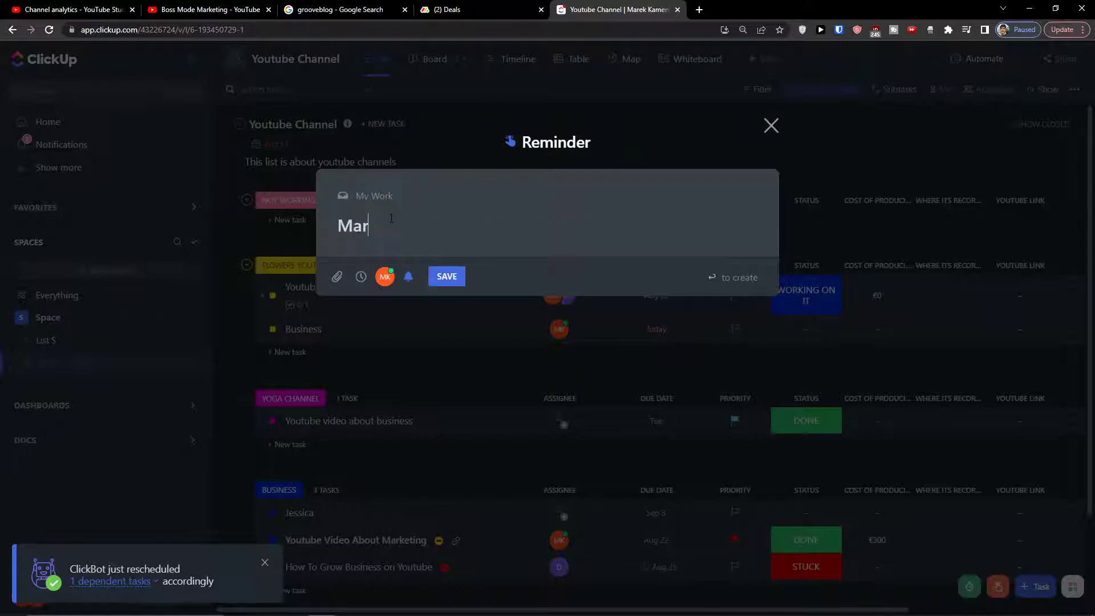
{"action": "key", "text": "BackSpace"}
{"action": "key", "text": "BackSpace"}
{"action": "key", "text": "BackSpace"}
{"action": "type", "text": "/"}
{"action": "key", "text": "BackSpace"}
{"action": "type", "text": "/"}
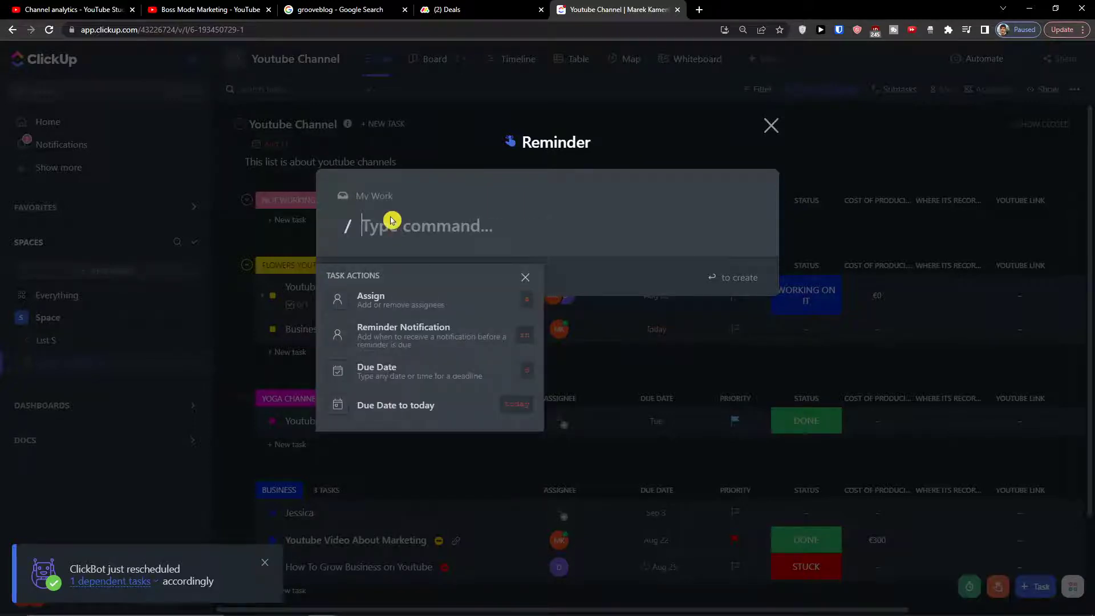
{"action": "left_click", "coordinate": [404, 315]}
{"action": "left_click", "coordinate": [392, 310]}
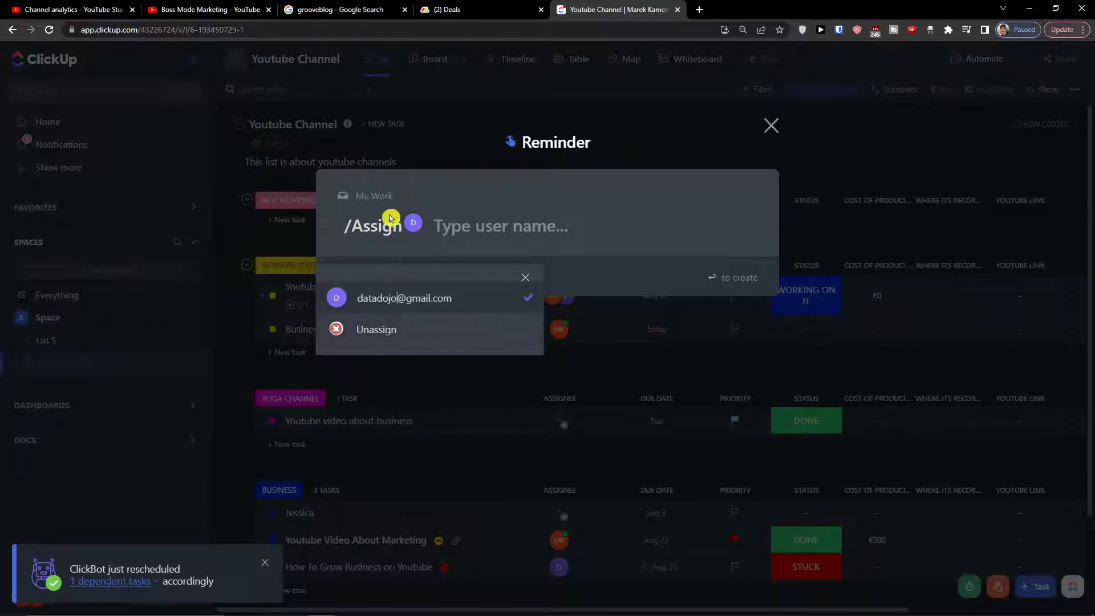
{"action": "left_click", "coordinate": [363, 201]}
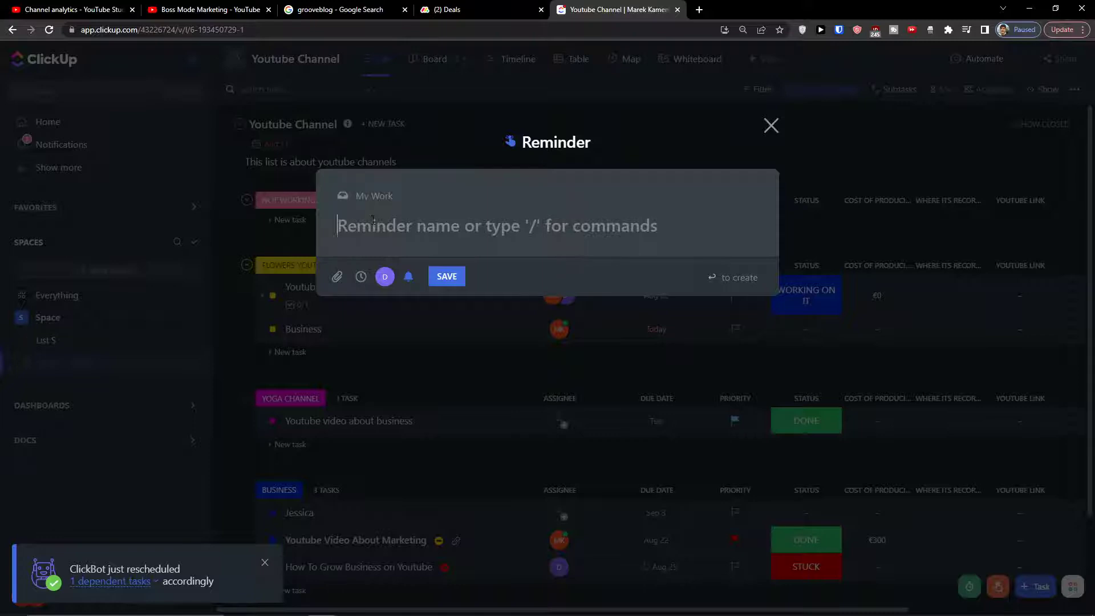
Name the reminder 'Birtday of Marcus'.
{"action": "type", "text": "Birtday o"}
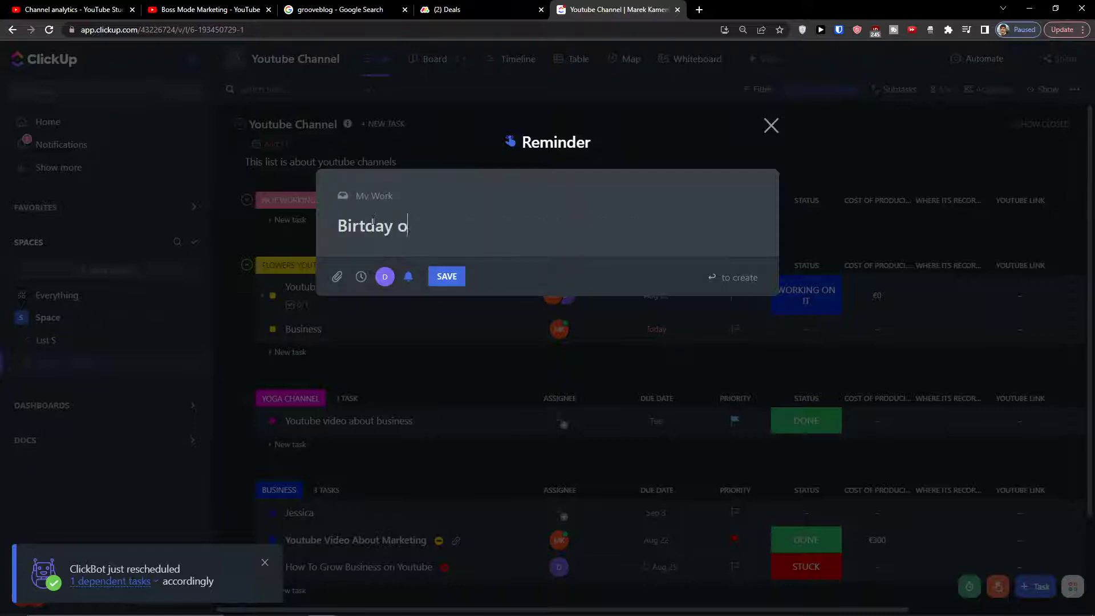
{"action": "type", "text": "f marcus"}
{"action": "key", "text": "BackSpace"}
{"action": "type", "text": "Marcus"}
{"action": "left_click", "coordinate": [336, 277]}
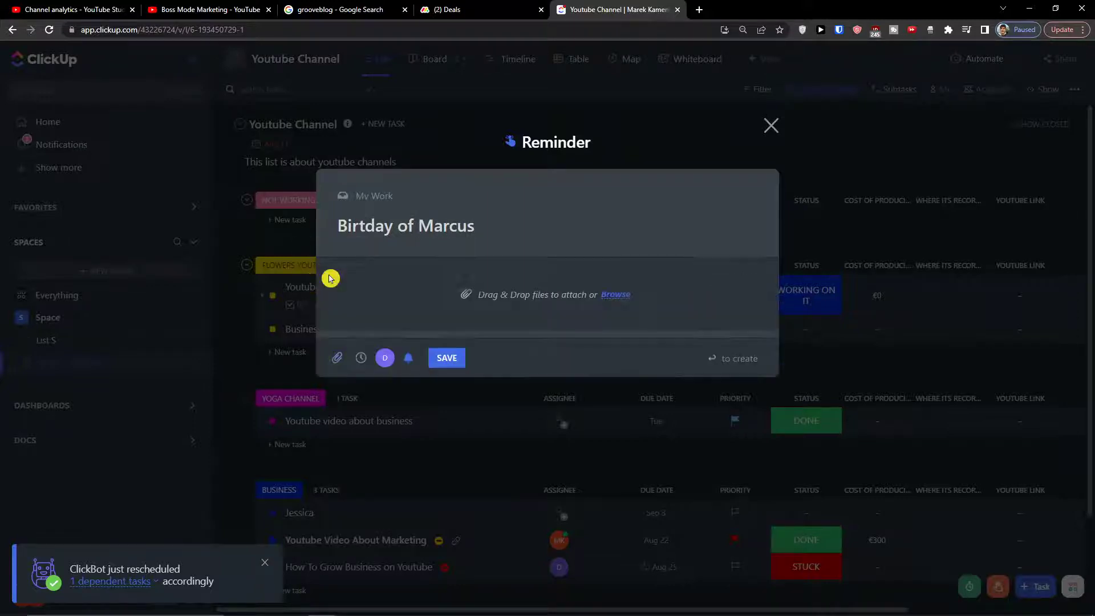
Set the reminder's due date to tomorrow, 13 Aug.
{"action": "left_click", "coordinate": [359, 360]}
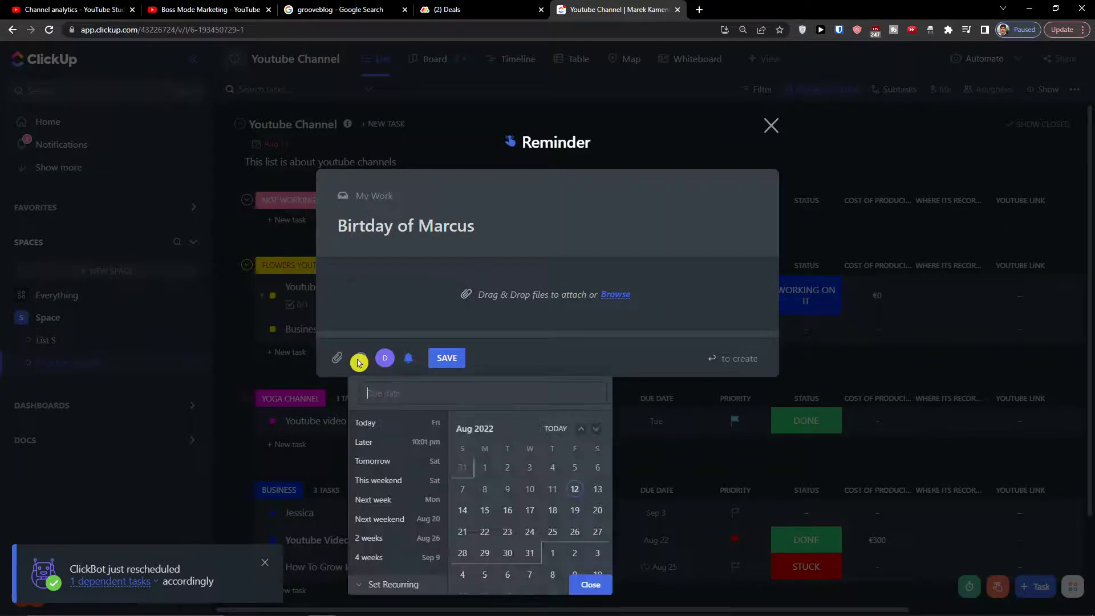
{"action": "left_click", "coordinate": [596, 491]}
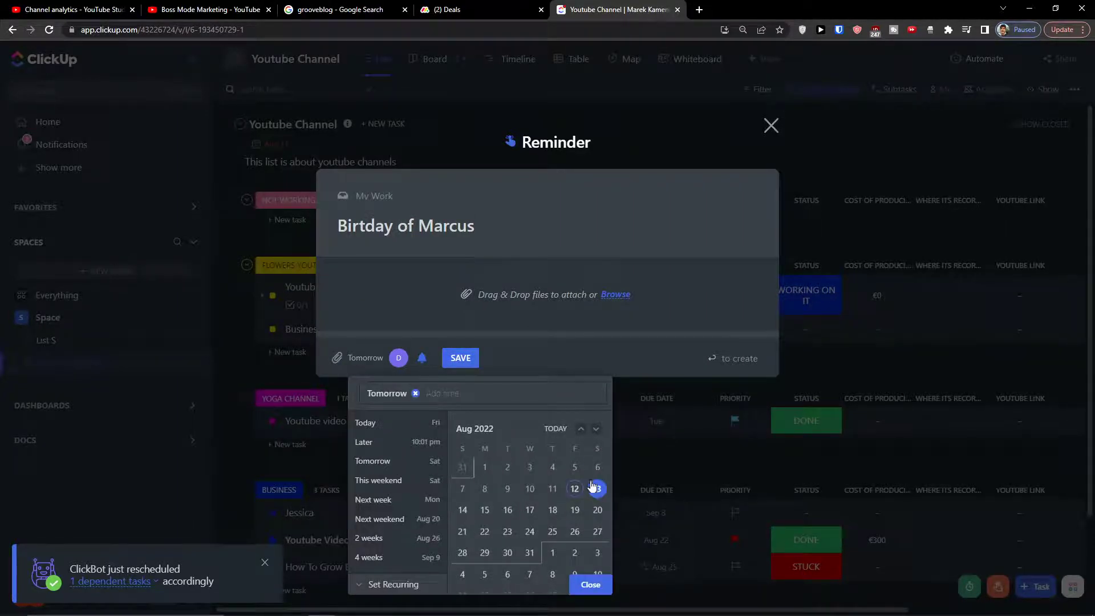
{"action": "left_click", "coordinate": [554, 251]}
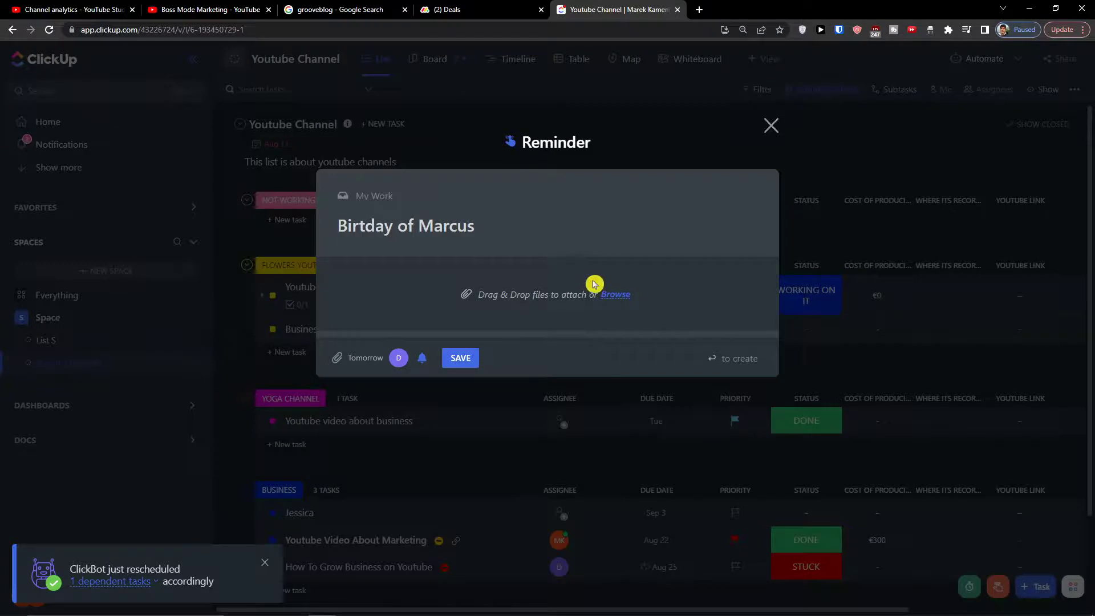
Add a custom 1:00 am time to the reminder's due date.
{"action": "left_click", "coordinate": [423, 360]}
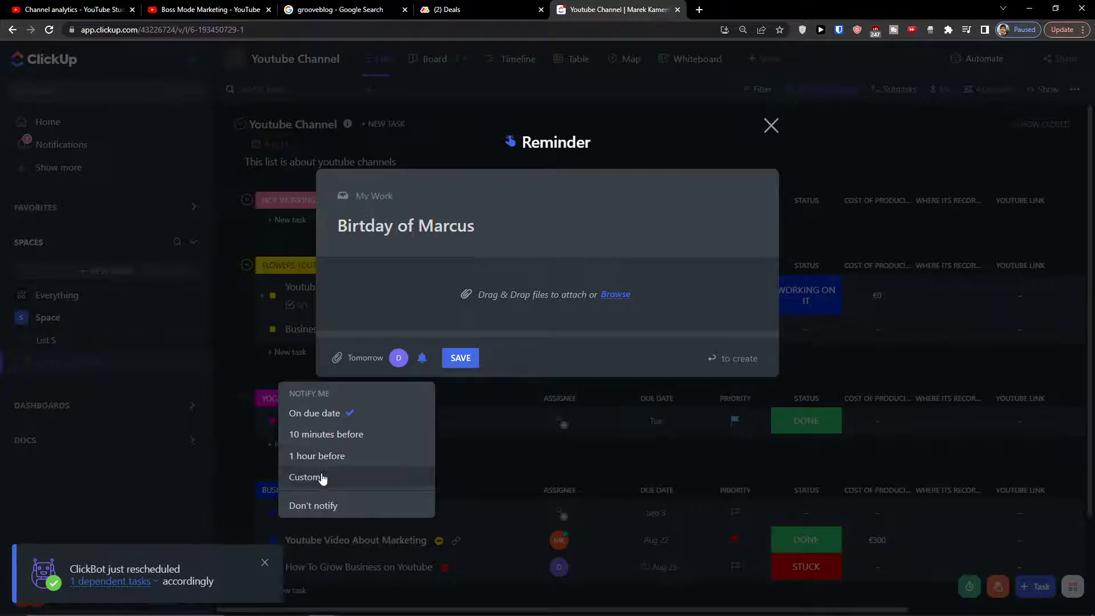
{"action": "left_click", "coordinate": [395, 358]}
{"action": "left_click", "coordinate": [371, 358]}
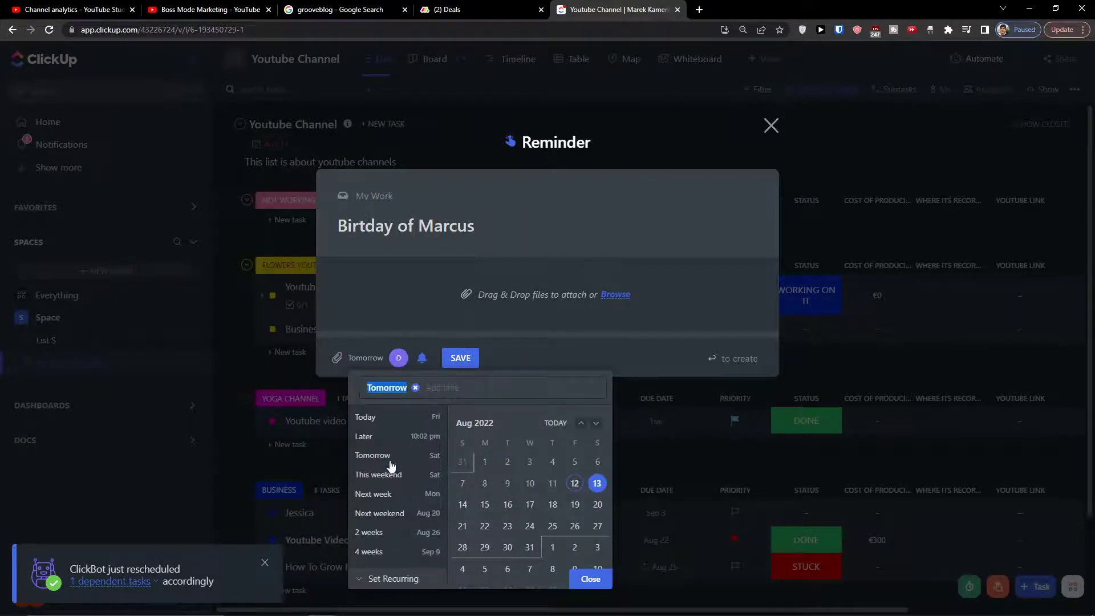
{"action": "left_click", "coordinate": [479, 388]}
{"action": "left_click", "coordinate": [451, 388]}
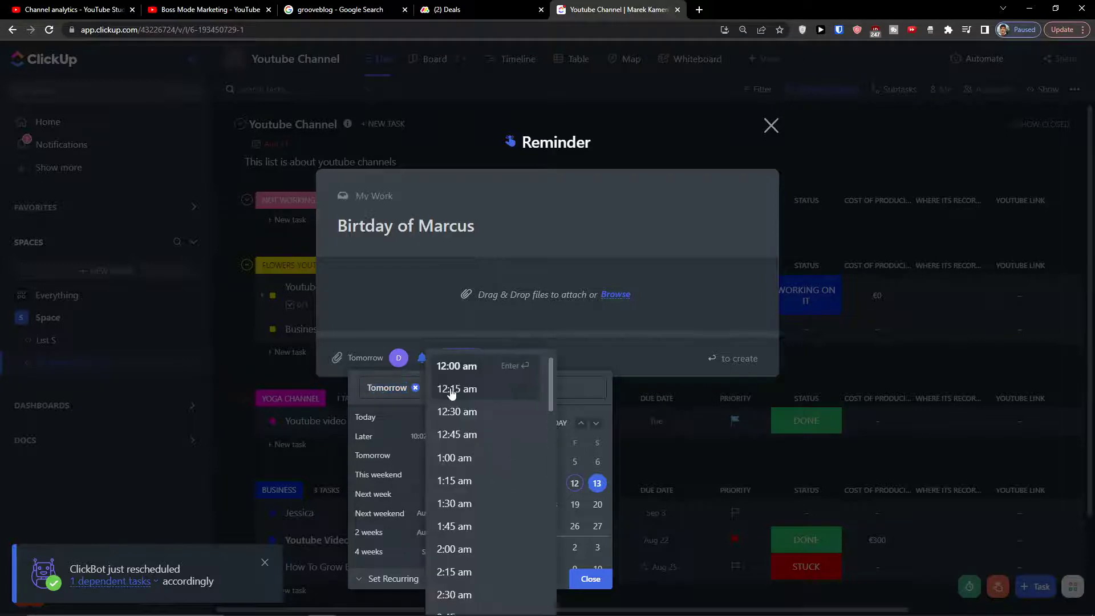
{"action": "left_click", "coordinate": [454, 458]}
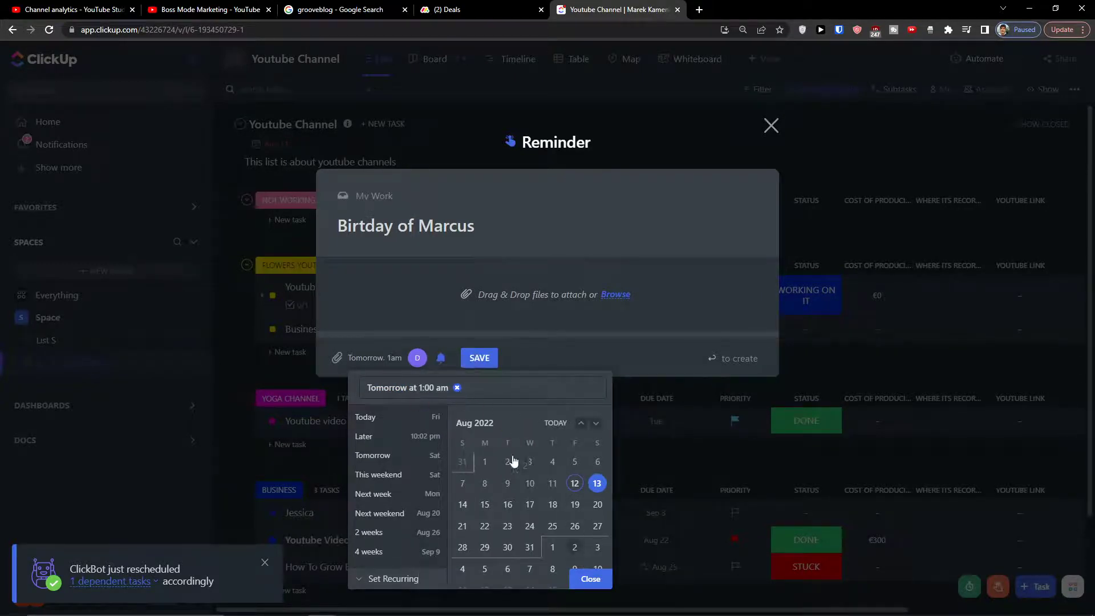
{"action": "left_click", "coordinate": [430, 399]}
Close the date picker and save the 'Birtday of Marcus' reminder.
{"action": "left_click", "coordinate": [512, 235]}
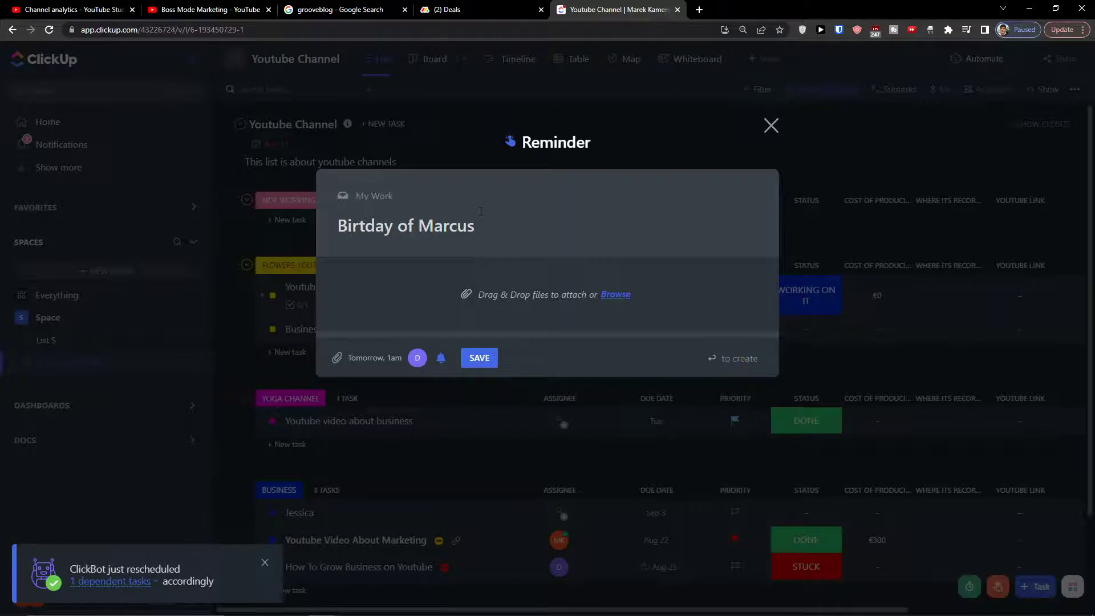
{"action": "left_click_drag", "start_coordinate": [750, 359], "coordinate": [744, 360]}
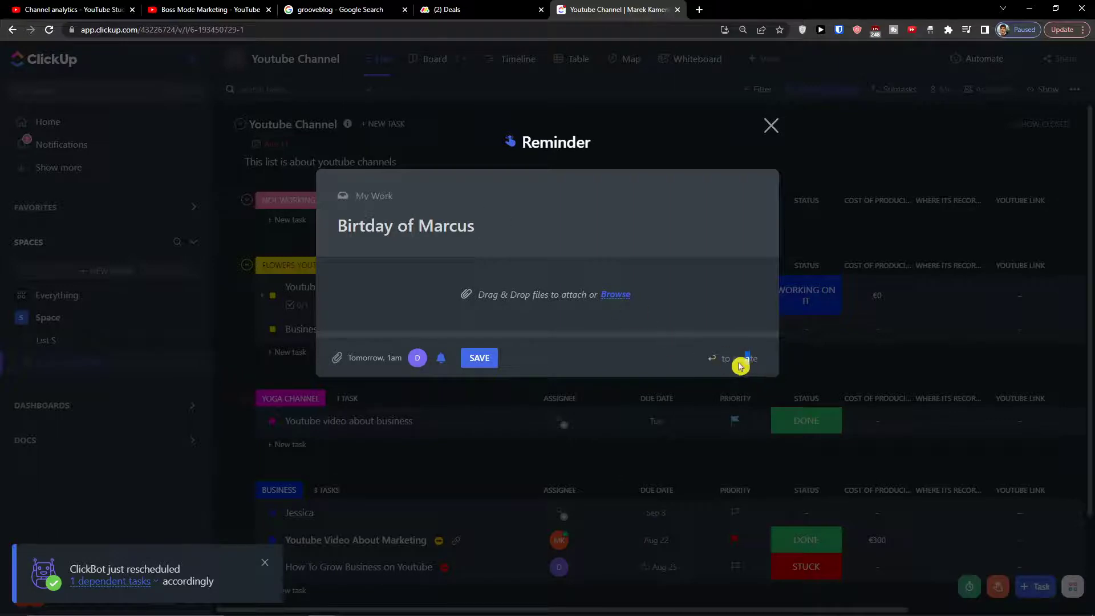
{"action": "left_click", "coordinate": [337, 358]}
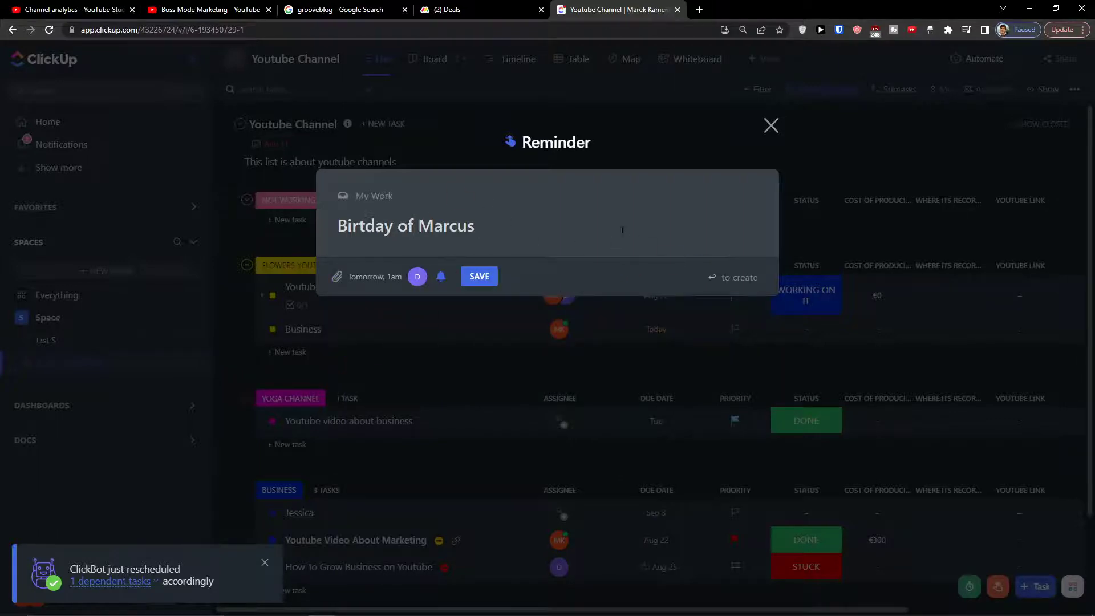
{"action": "key", "text": "Return"}
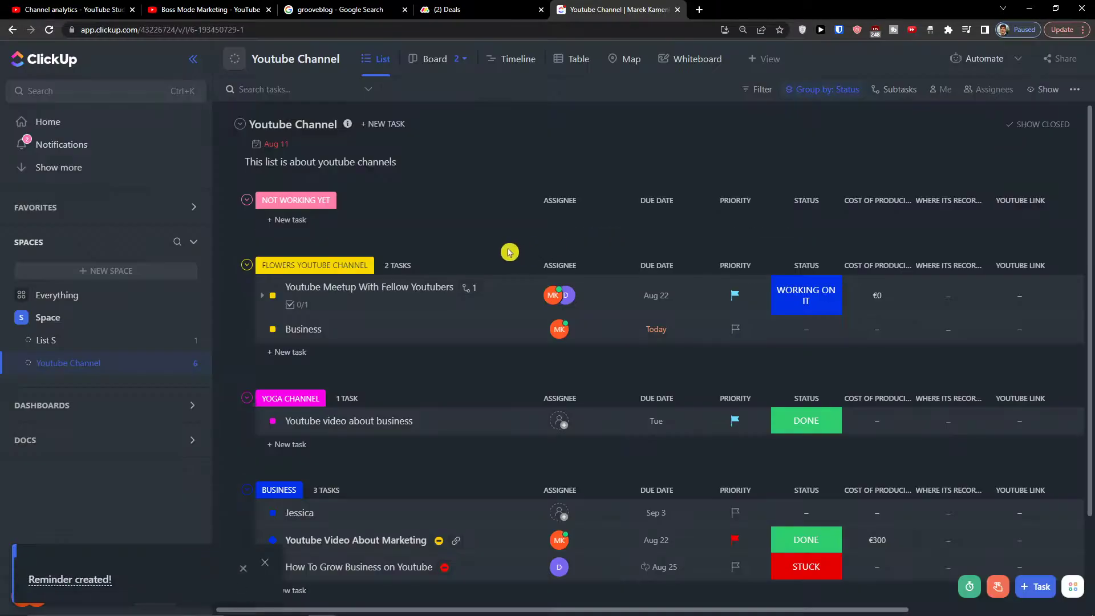
Go to Home, move its calendar to Aug 13 and expand the rescheduled-task notice.
{"action": "left_click", "coordinate": [60, 579]}
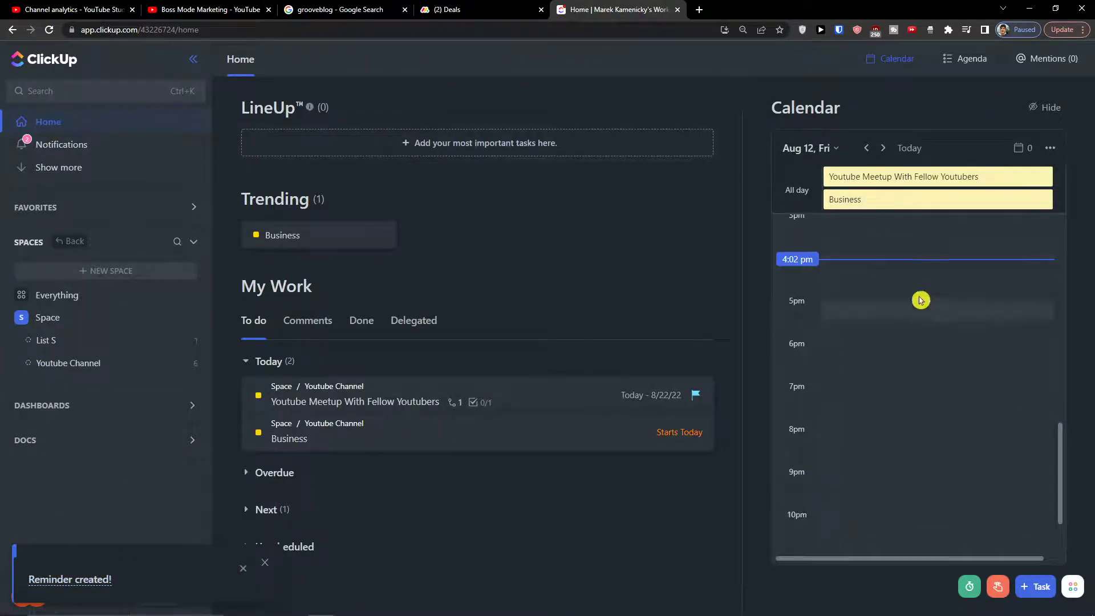
{"action": "left_click", "coordinate": [881, 148]}
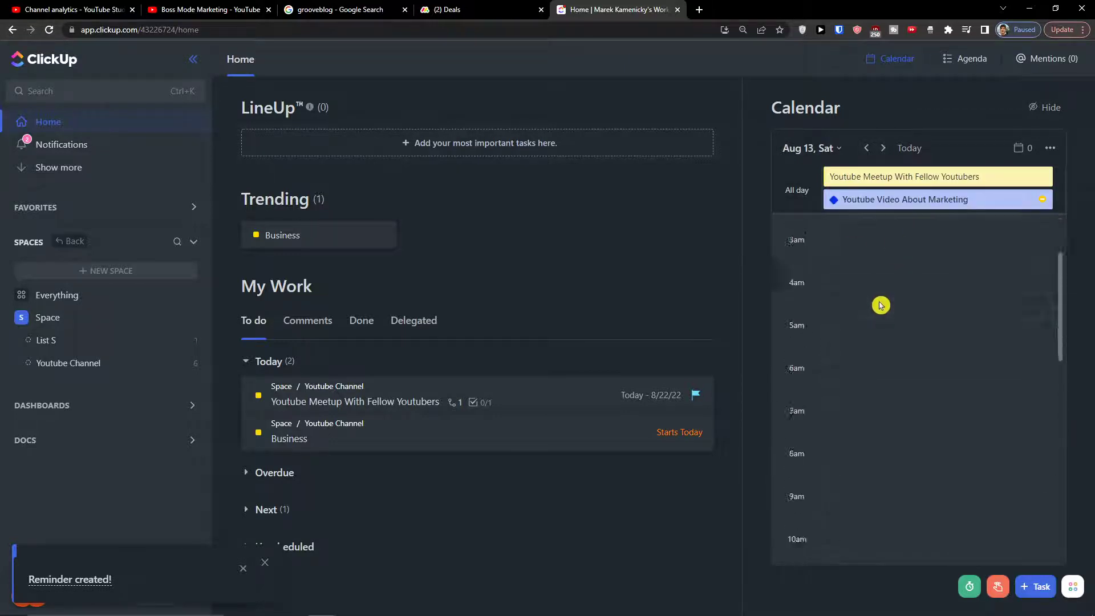
{"action": "scroll", "coordinate": [881, 305], "scroll_direction": "down", "scroll_amount": 5}
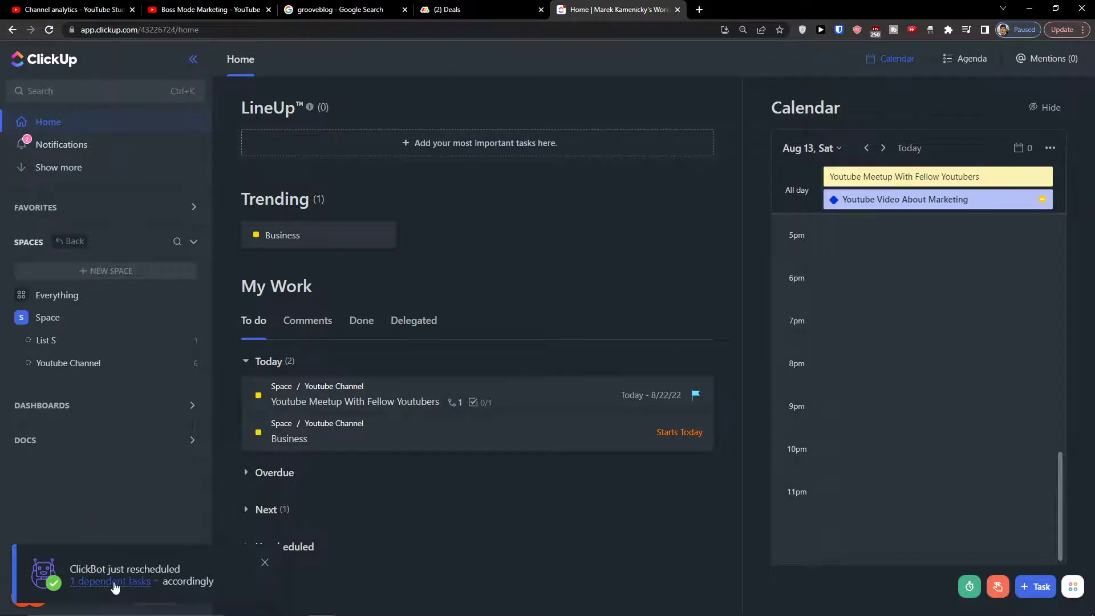
{"action": "left_click", "coordinate": [145, 587]}
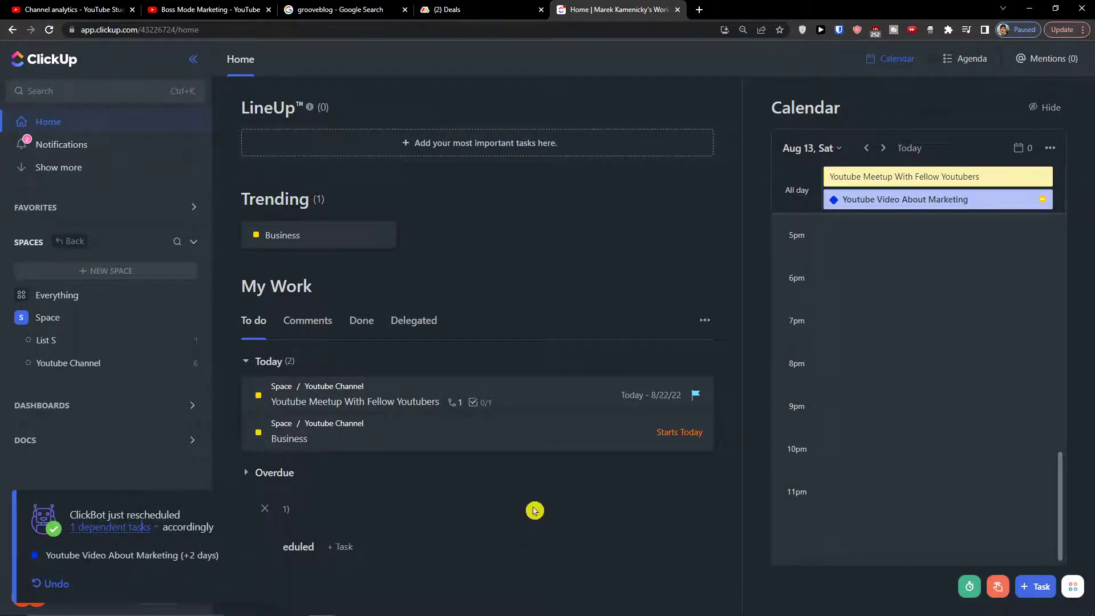
{"action": "scroll", "coordinate": [994, 329], "scroll_direction": "up", "scroll_amount": 1}
{"action": "scroll", "coordinate": [985, 336], "scroll_direction": "up", "scroll_amount": 1}
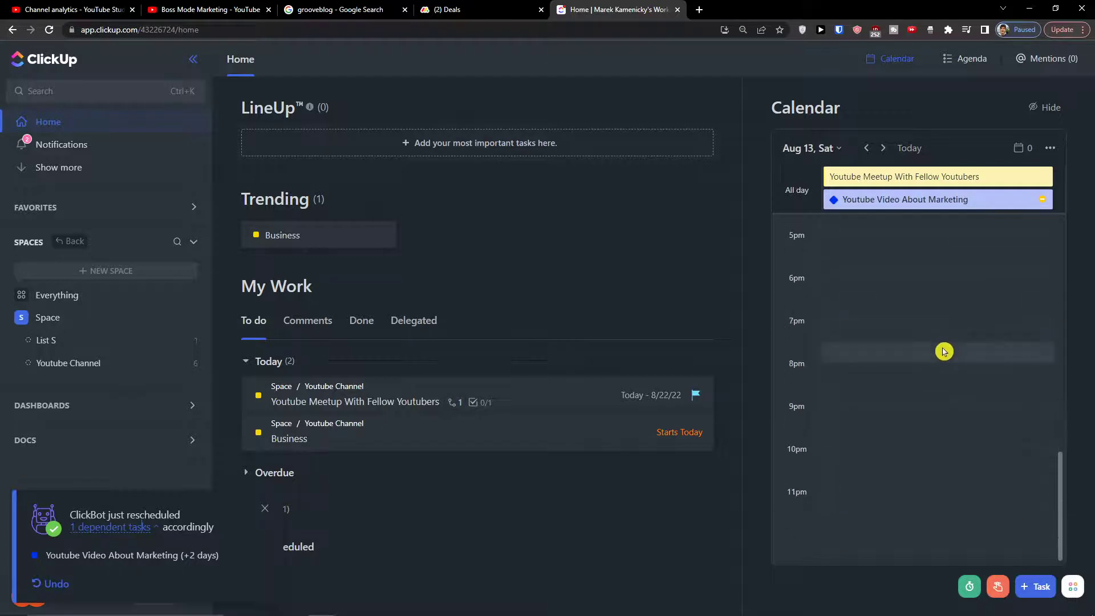
{"action": "scroll", "coordinate": [923, 357], "scroll_direction": "down", "scroll_amount": 3}
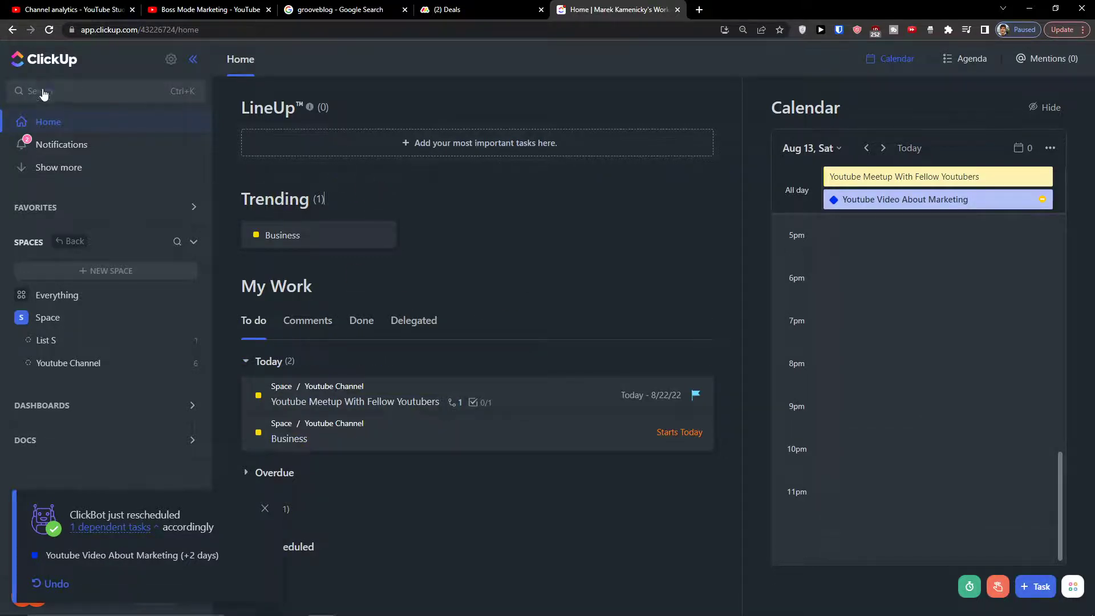
Check Notifications, then return to Home and expand Favourites.
{"action": "left_click", "coordinate": [75, 150]}
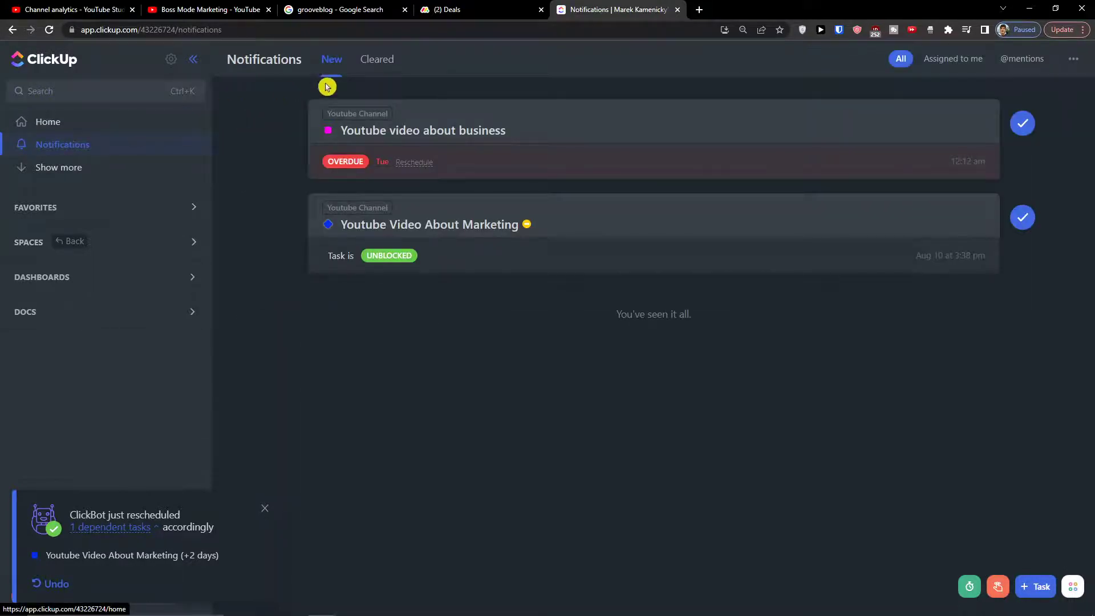
{"action": "left_click", "coordinate": [137, 126]}
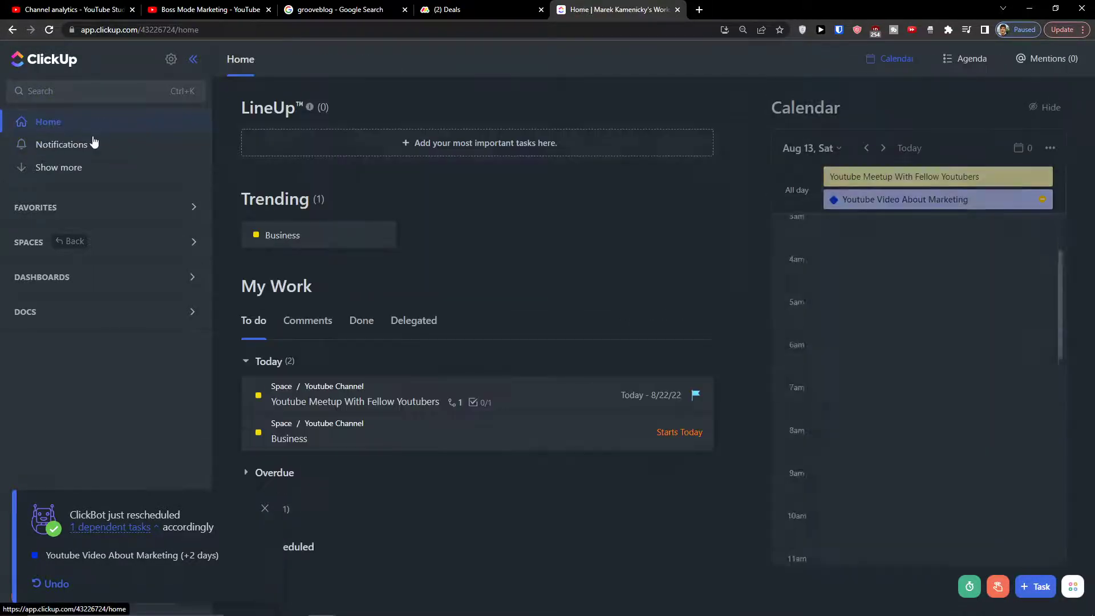
{"action": "left_click", "coordinate": [77, 208]}
Draft a 'birtday clie' reminder assigned to me, due tomorrow Aug 13, then discard it.
{"action": "left_click", "coordinate": [998, 587]}
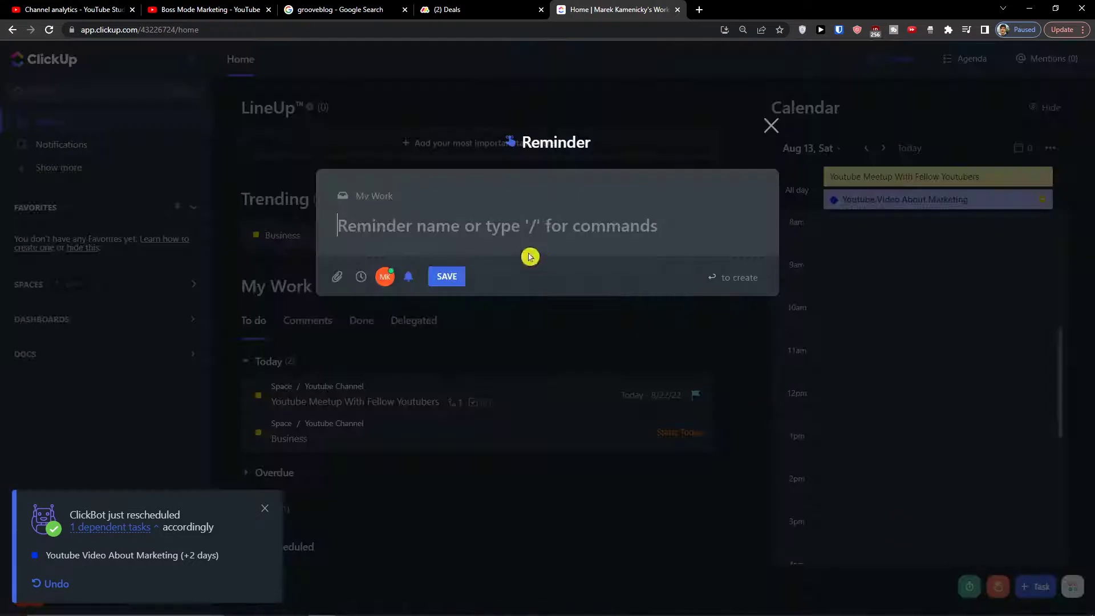
{"action": "left_click", "coordinate": [388, 278]}
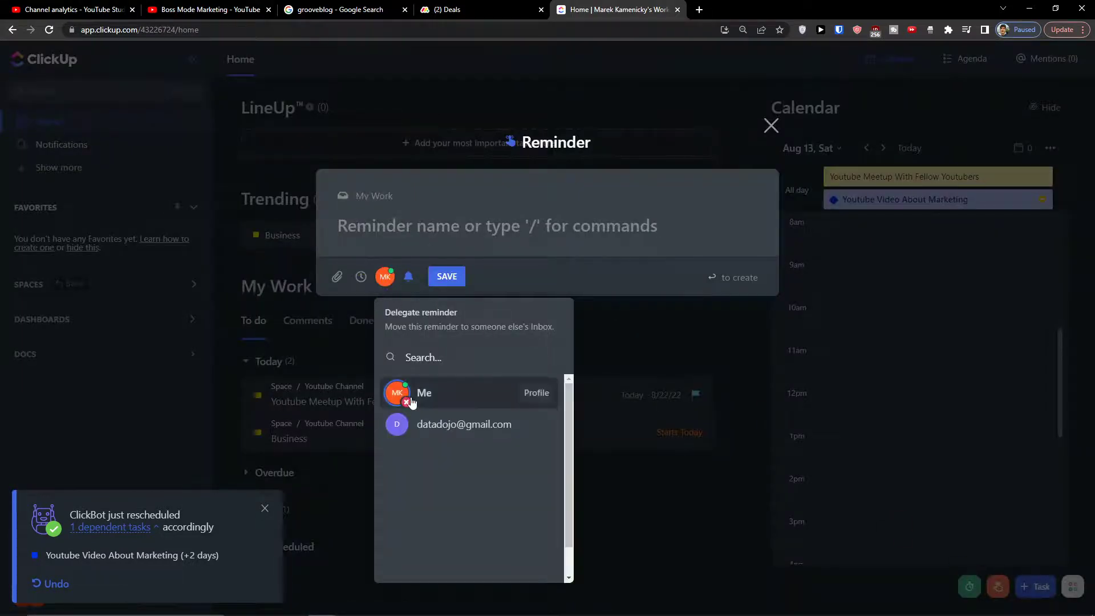
{"action": "left_click", "coordinate": [441, 381]}
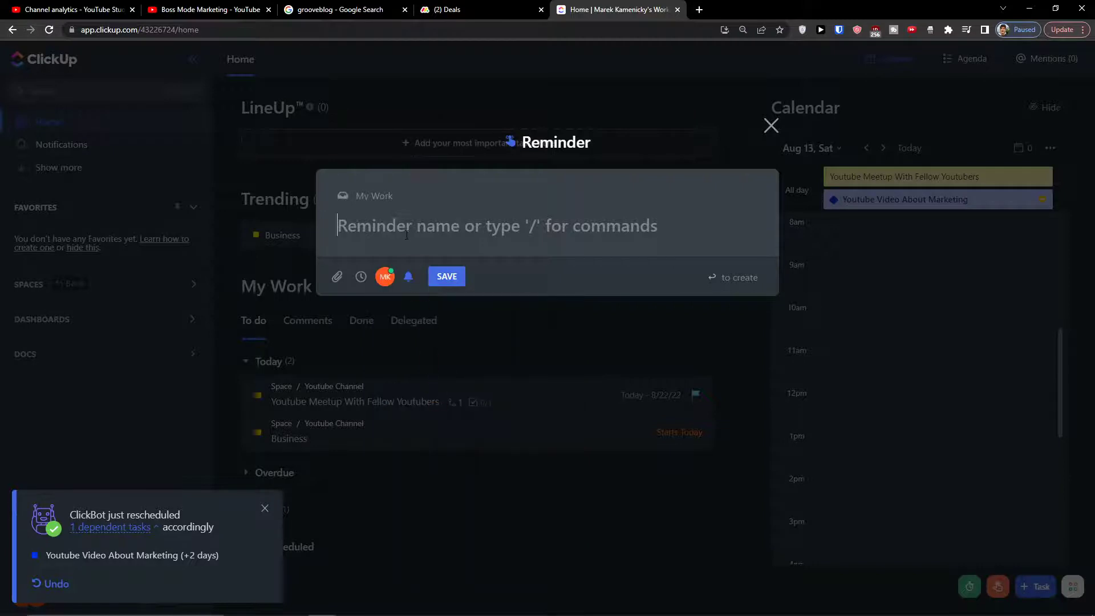
{"action": "type", "text": "birtday"}
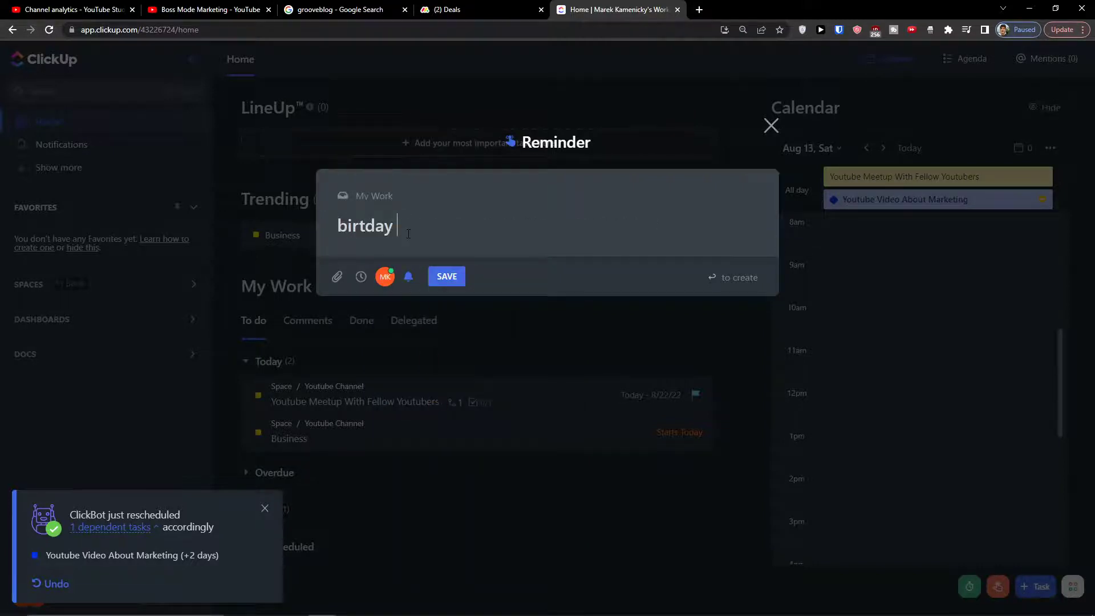
{"action": "type", "text": " client"}
{"action": "left_click", "coordinate": [360, 277]}
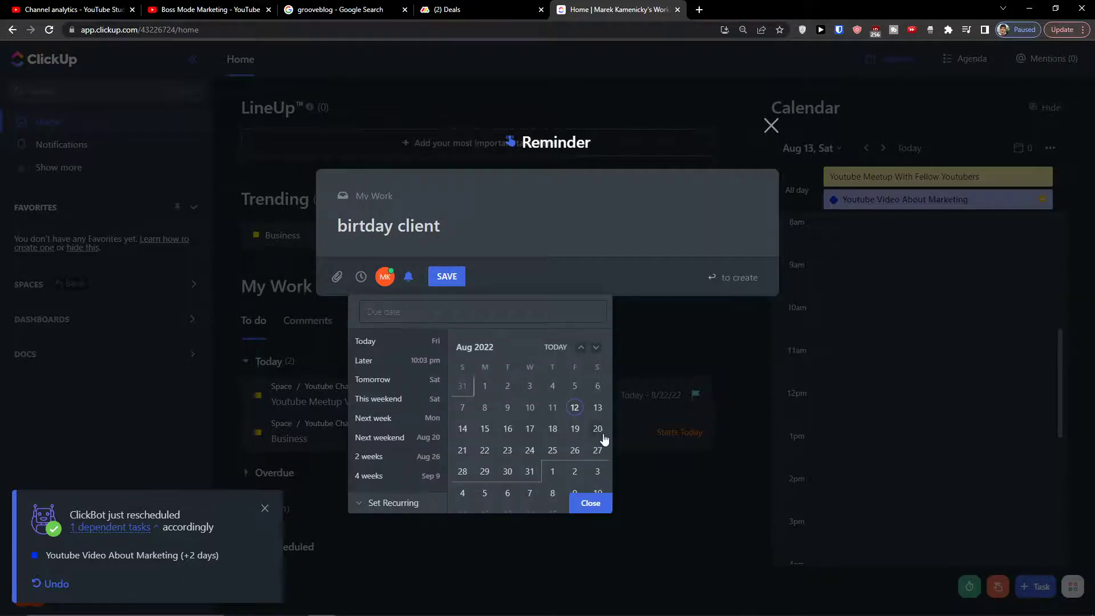
{"action": "left_click", "coordinate": [597, 407]}
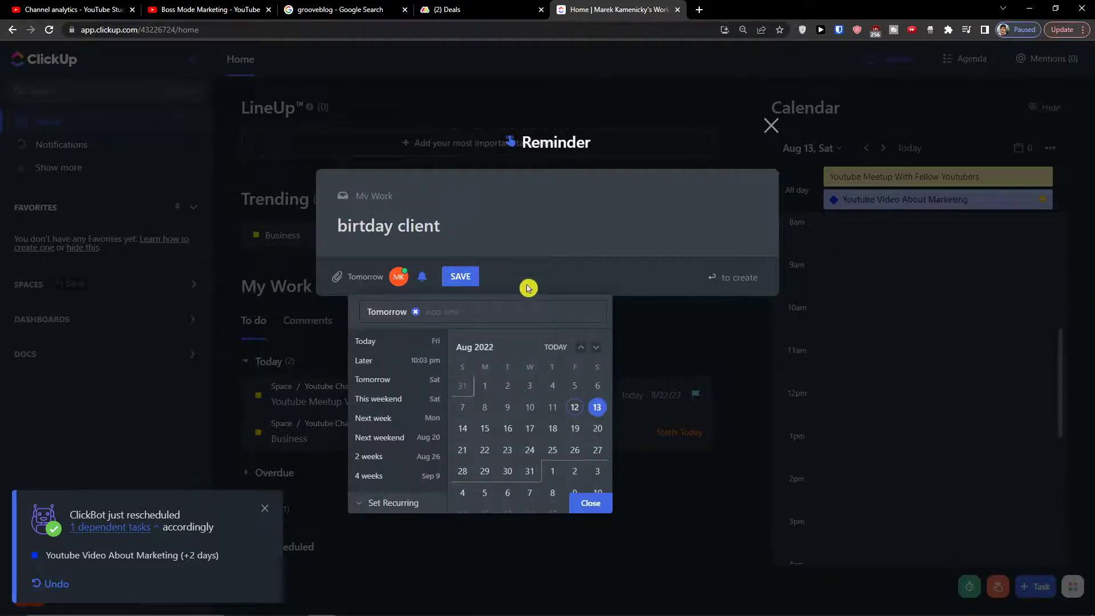
{"action": "left_click", "coordinate": [602, 502]}
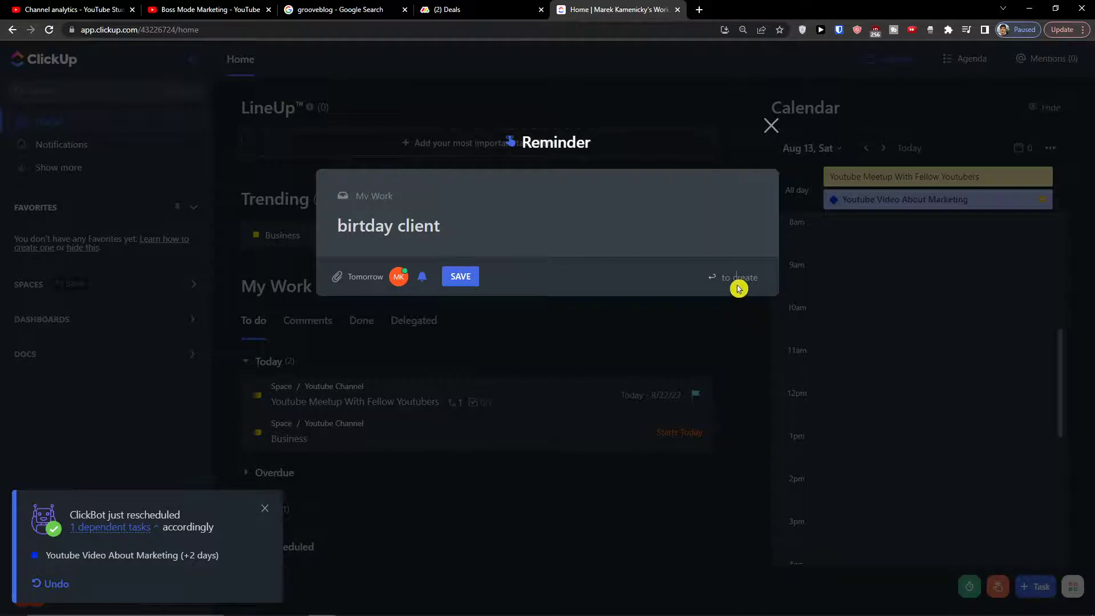
{"action": "left_click", "coordinate": [600, 145]}
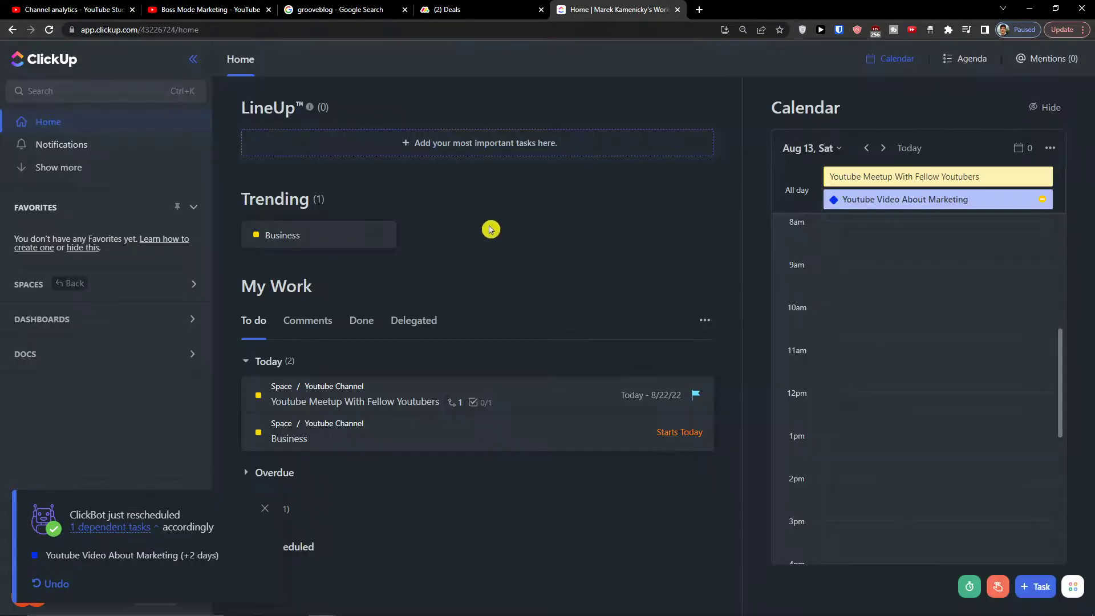
Create a new reminder named 'birthday client'.
{"action": "left_click", "coordinate": [998, 587]}
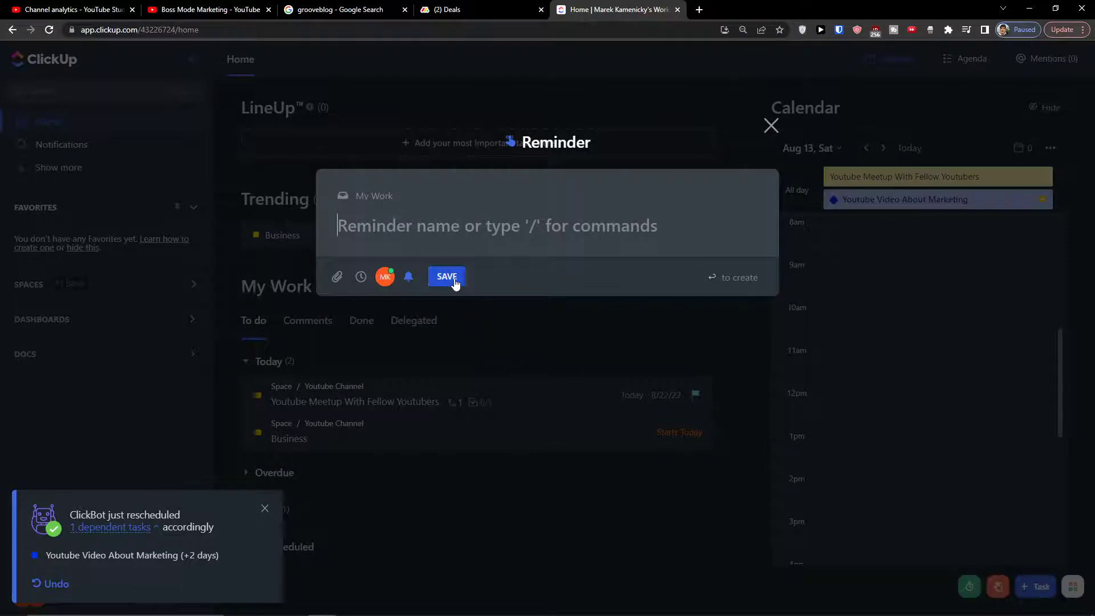
{"action": "type", "text": "birthday client"}
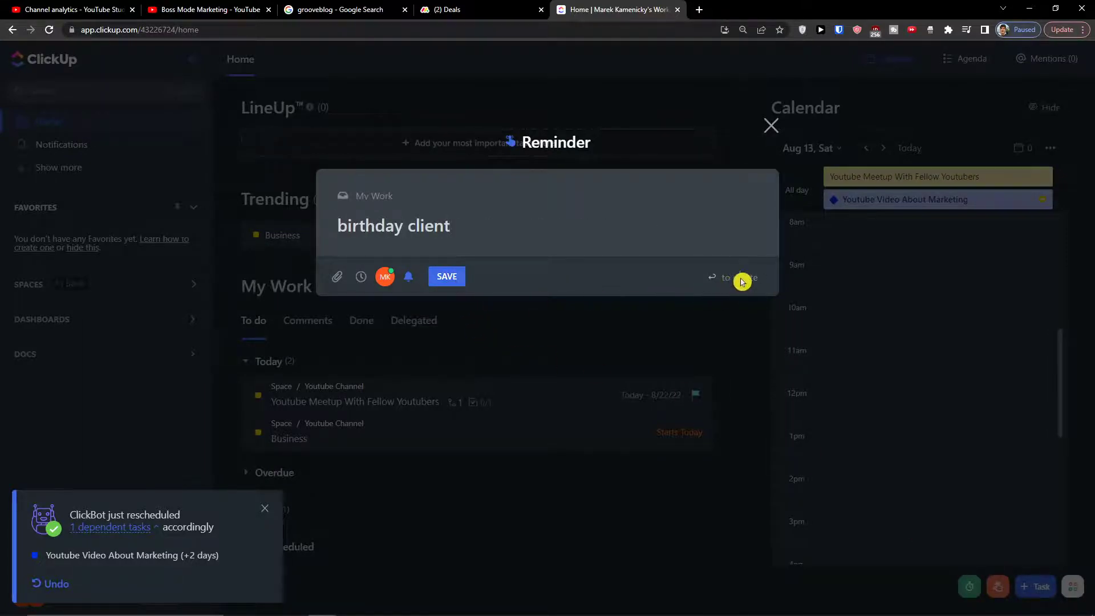
{"action": "key", "text": "Return"}
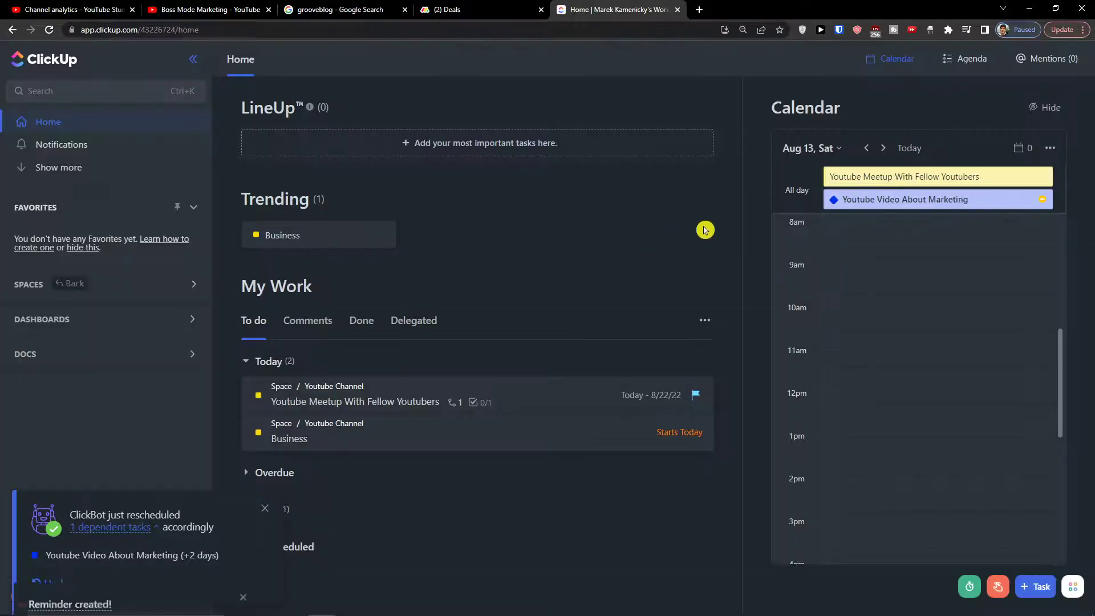
Step the Home calendar back a day and forward to Aug 13, checking its date picker.
{"action": "left_click", "coordinate": [866, 149]}
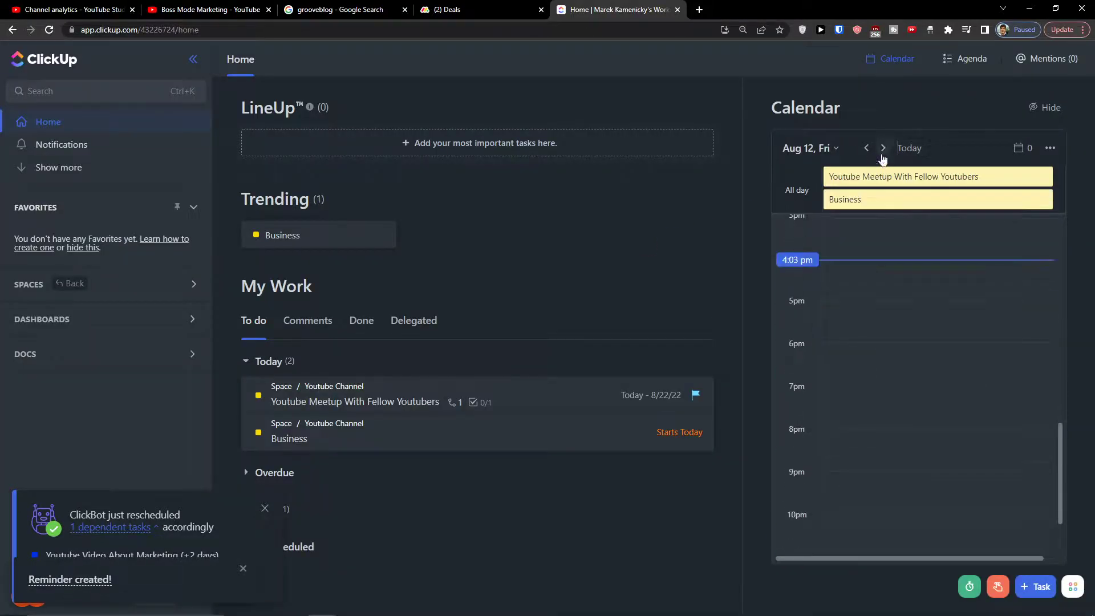
{"action": "left_click", "coordinate": [884, 148]}
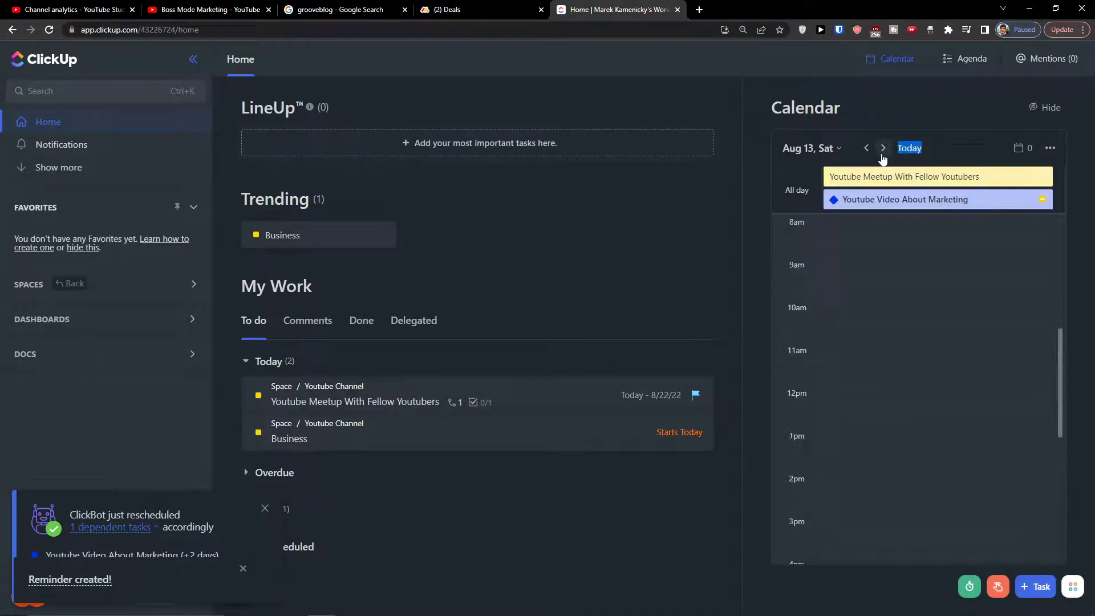
{"action": "left_click", "coordinate": [799, 151]}
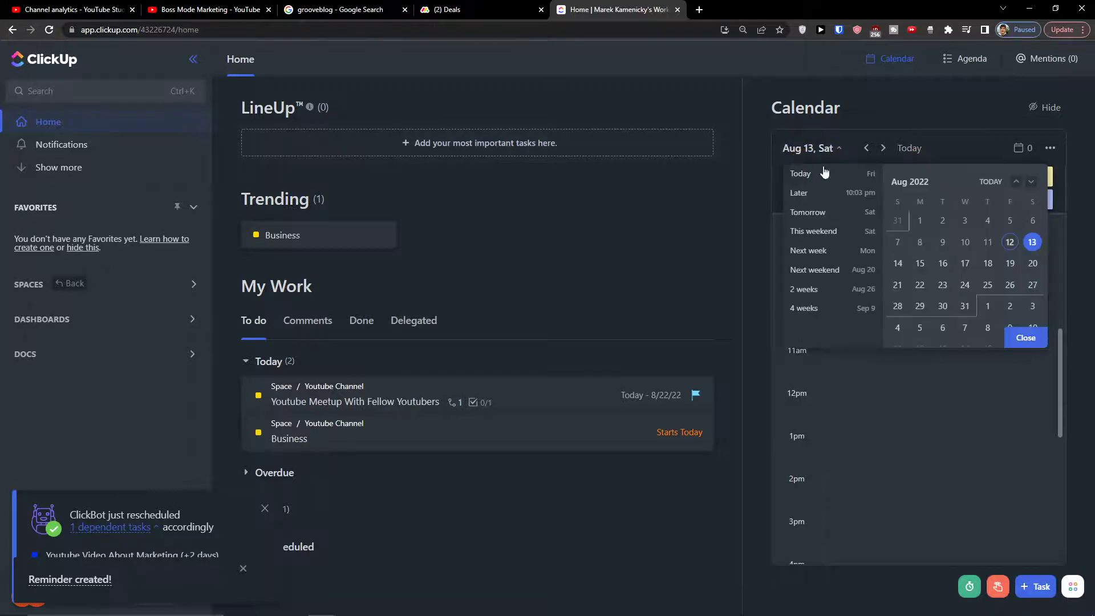
{"action": "left_click", "coordinate": [1013, 397]}
{"action": "scroll", "coordinate": [984, 333], "scroll_direction": "up", "scroll_amount": 10}
{"action": "scroll", "coordinate": [992, 330], "scroll_direction": "down", "scroll_amount": 10}
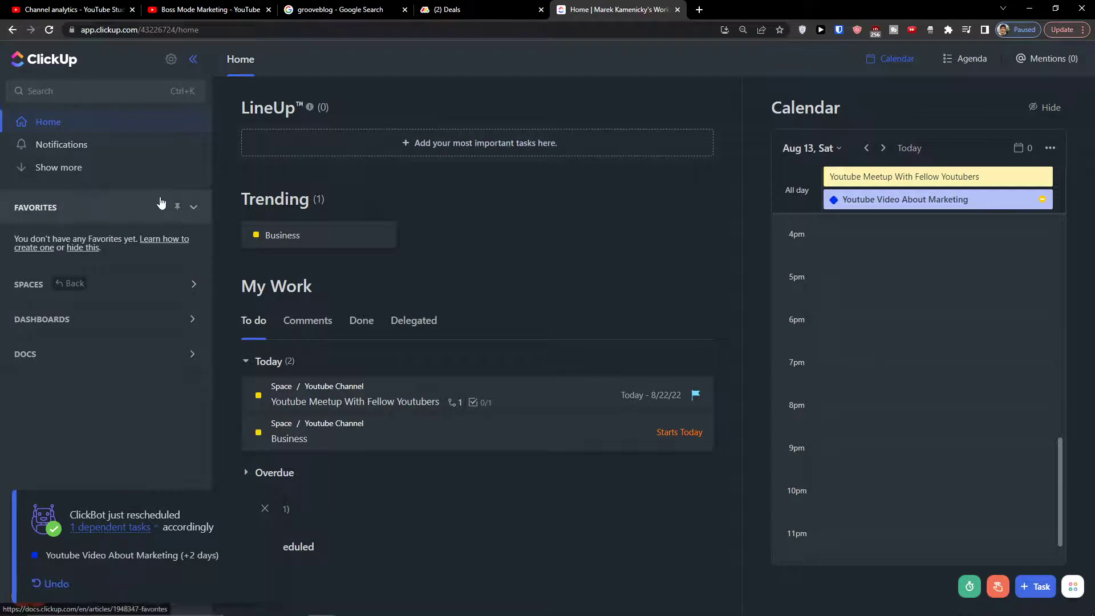
Visit Notifications, return Home, expand Next and view My Work's assigned Comments.
{"action": "left_click", "coordinate": [106, 149]}
{"action": "left_click", "coordinate": [101, 133]}
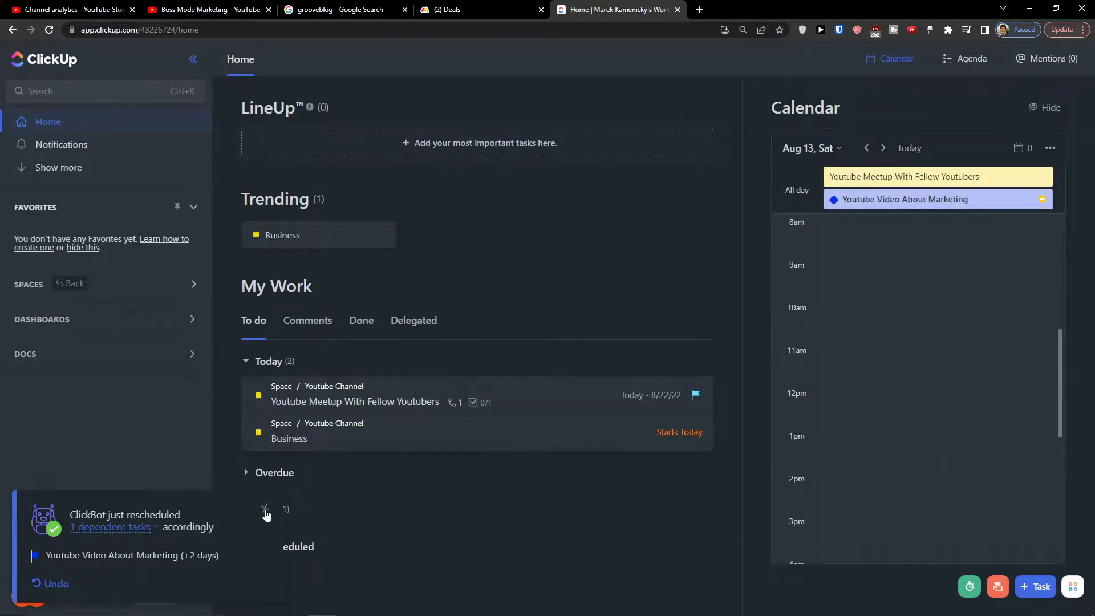
{"action": "left_click", "coordinate": [246, 510]}
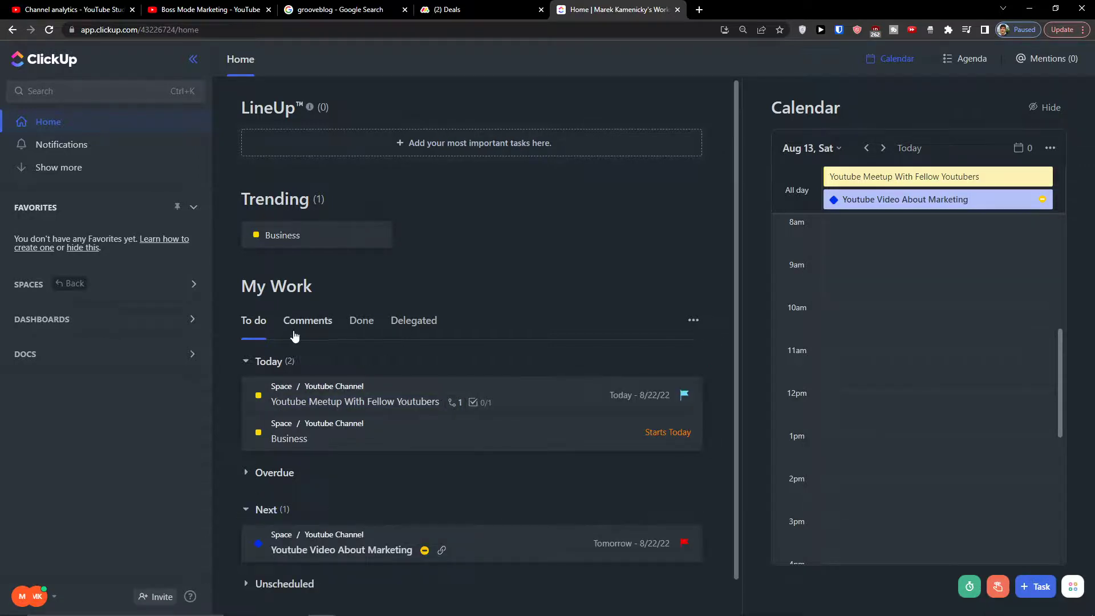
{"action": "left_click", "coordinate": [301, 335]}
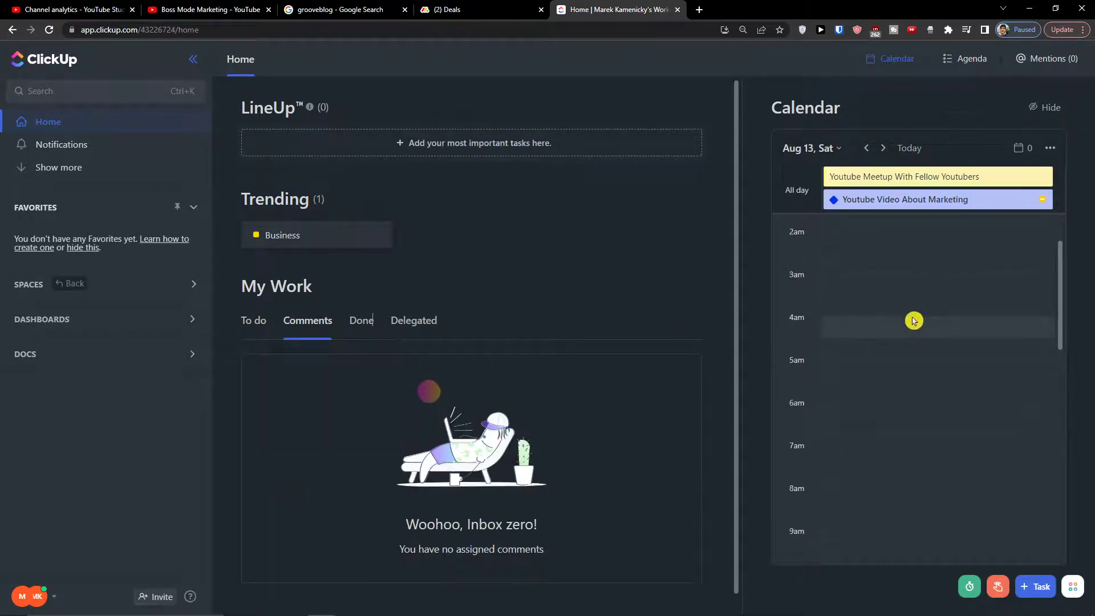
{"action": "scroll", "coordinate": [852, 331], "scroll_direction": "down", "scroll_amount": 5}
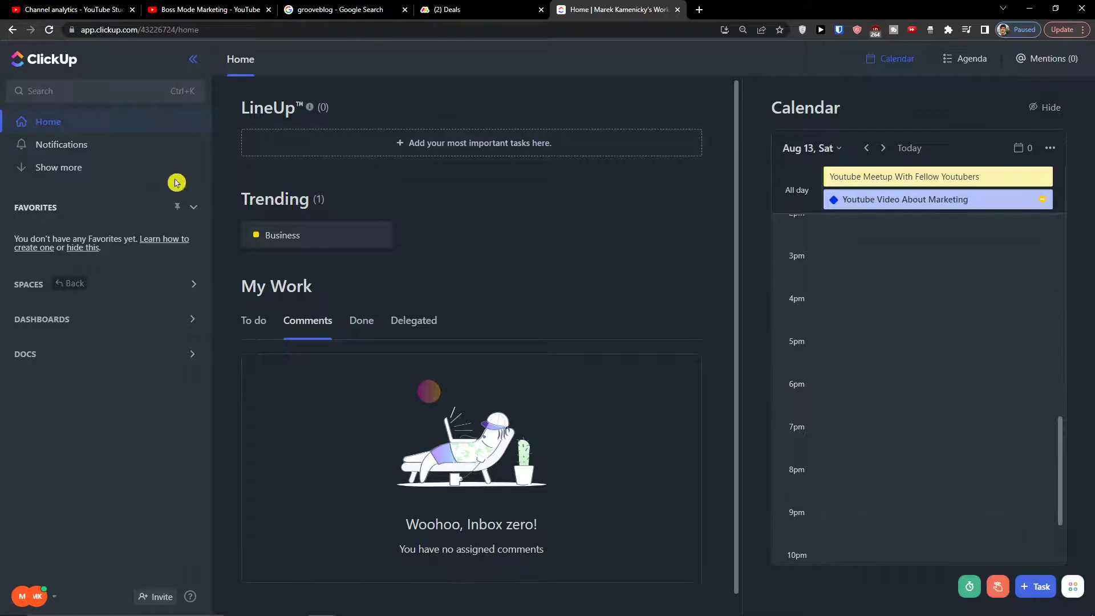
{"action": "left_click", "coordinate": [336, 146]}
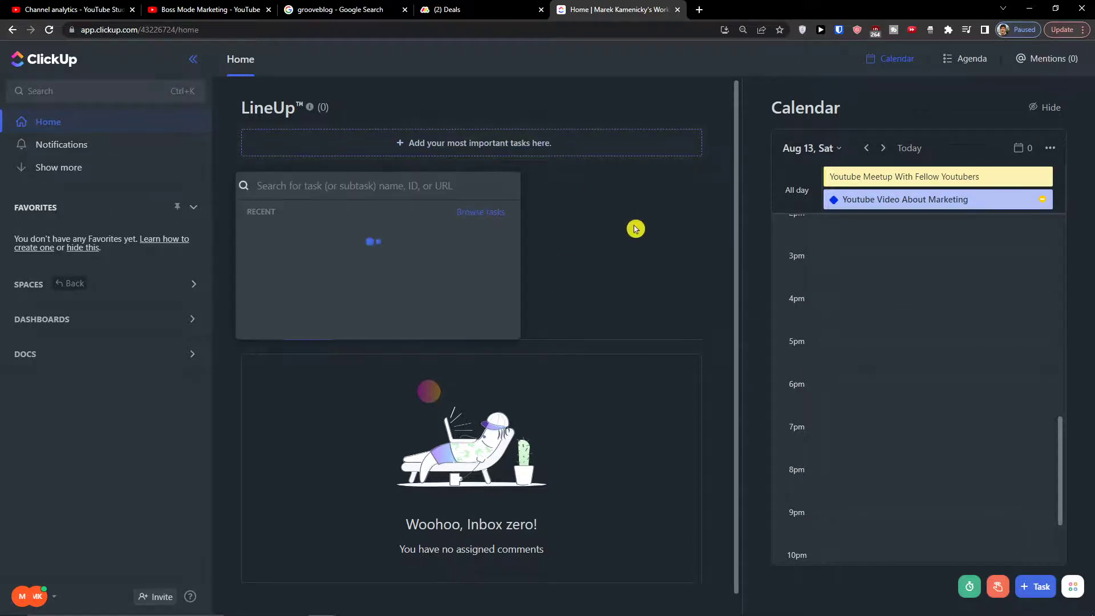
Add 'How To Grow Business on Youtube' to LineUp from the task search.
{"action": "left_click", "coordinate": [634, 229]}
{"action": "left_click", "coordinate": [443, 149]}
{"action": "left_click", "coordinate": [342, 254]}
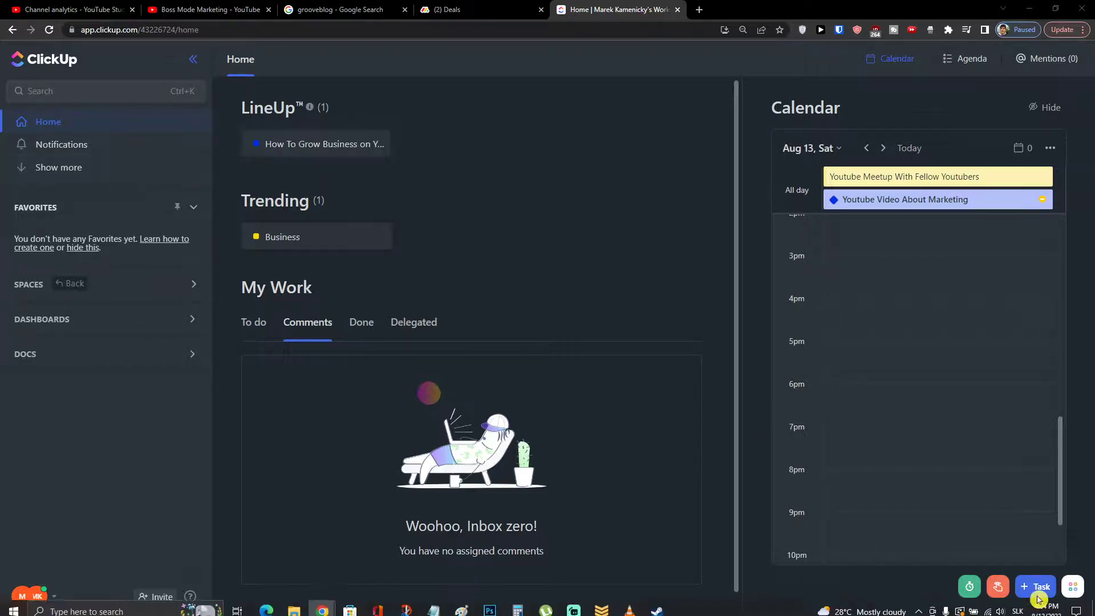
Dismiss a new reminder form and open the Youtube Channel list from Spaces.
{"action": "left_click", "coordinate": [998, 587]}
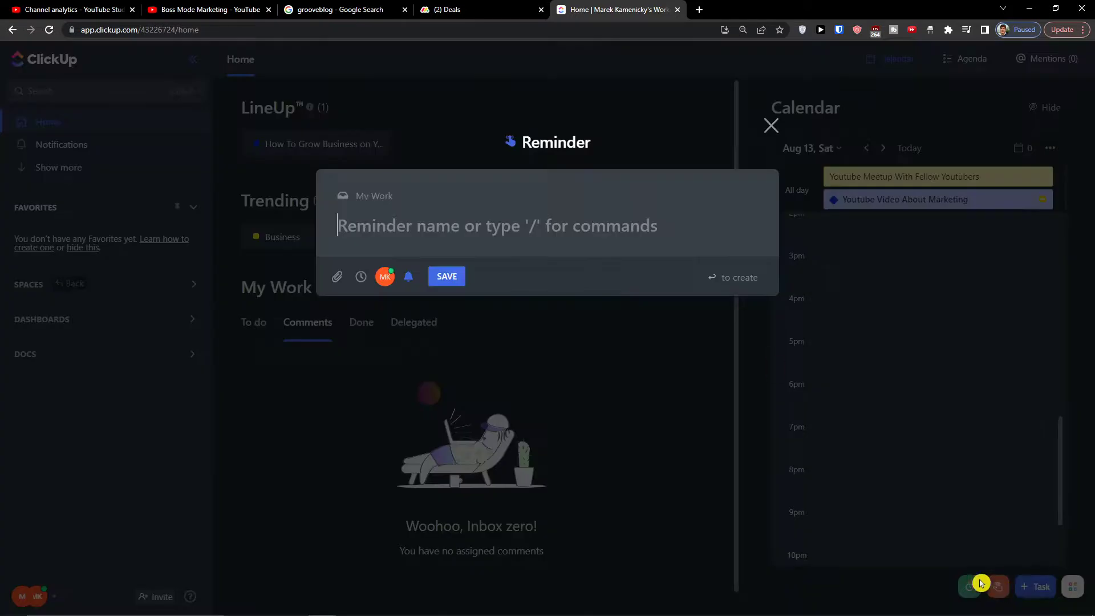
{"action": "left_click", "coordinate": [770, 125]}
{"action": "left_click", "coordinate": [166, 294]}
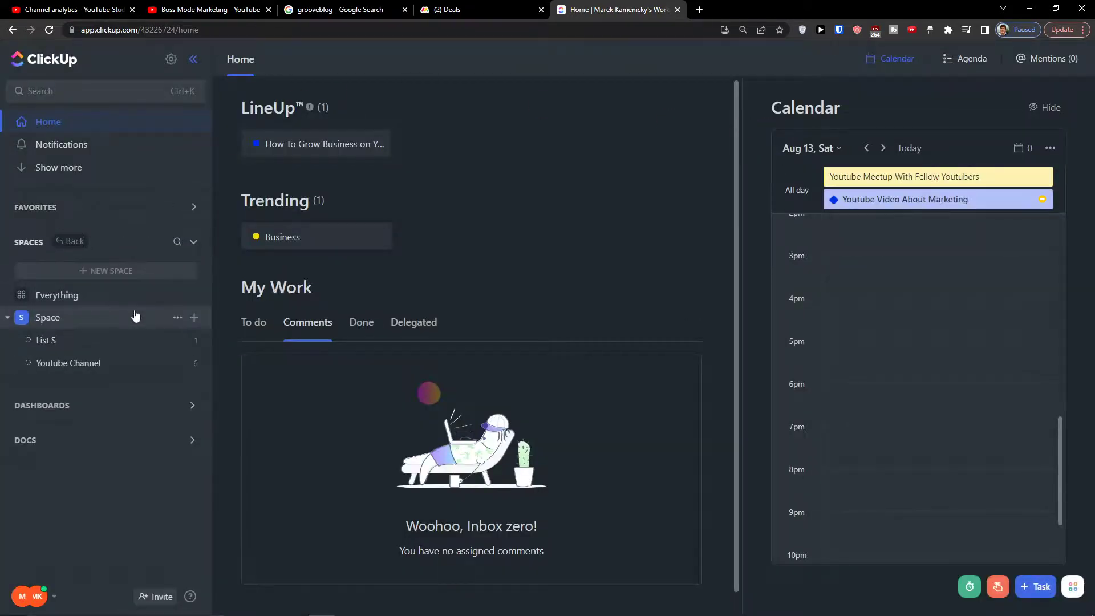
{"action": "left_click", "coordinate": [51, 341]}
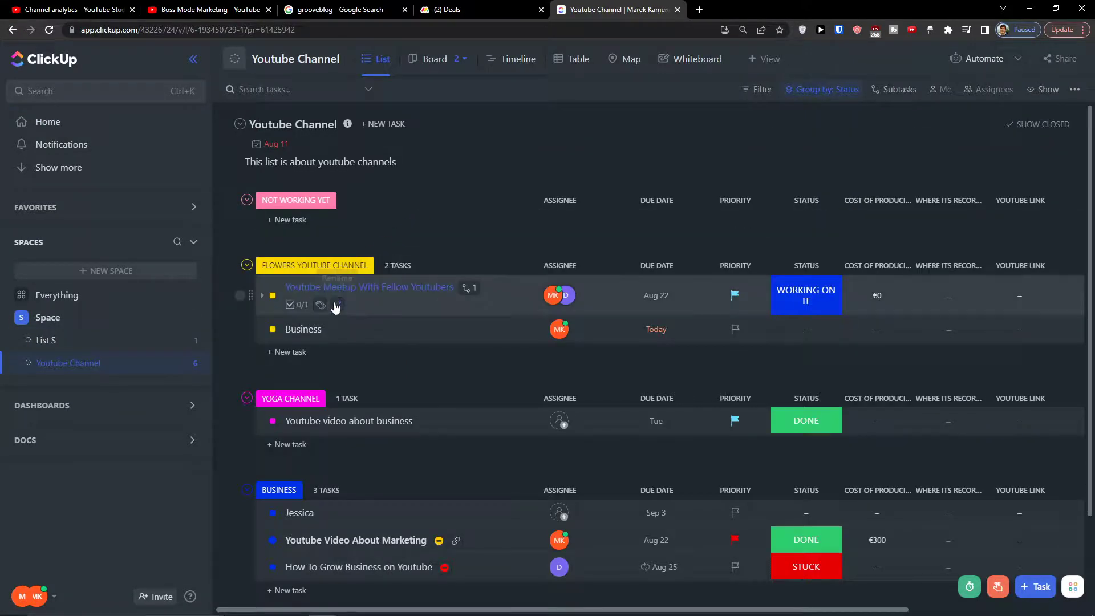
Inspect the Youtube Meetup With Fellow Youtubers task's start and due dates, then close it.
{"action": "left_click", "coordinate": [361, 307]}
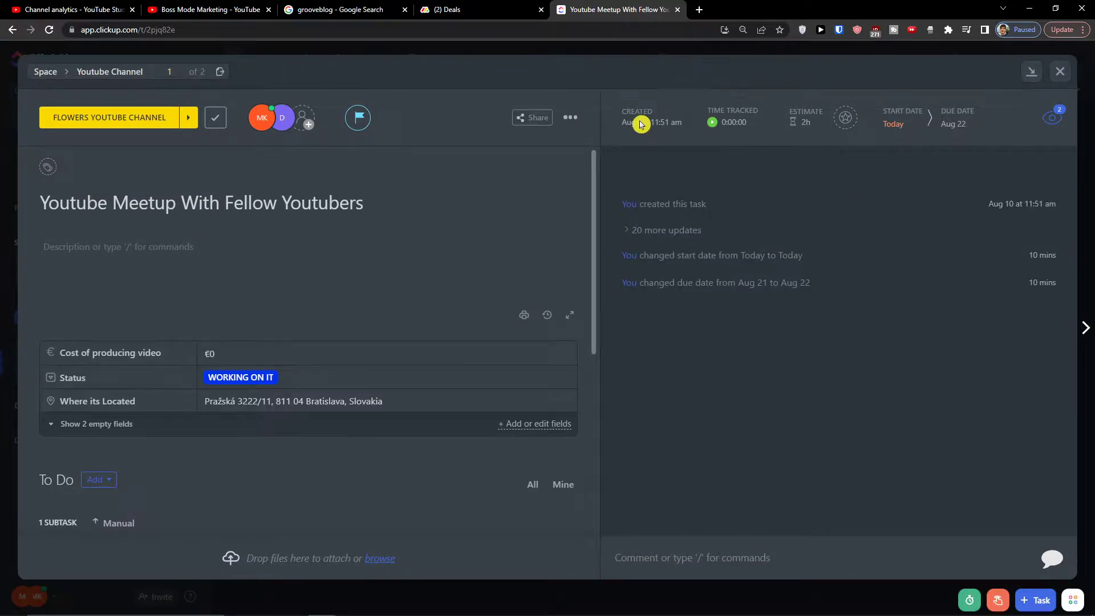
{"action": "left_click", "coordinate": [947, 124]}
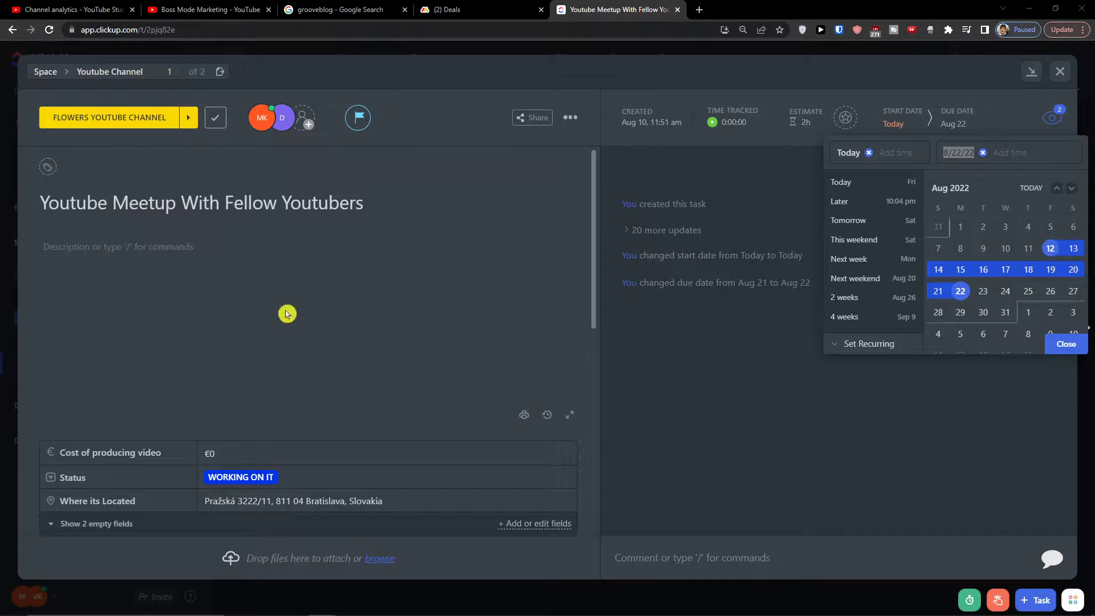
{"action": "left_click", "coordinate": [1059, 75]}
{"action": "left_click", "coordinate": [1060, 75]}
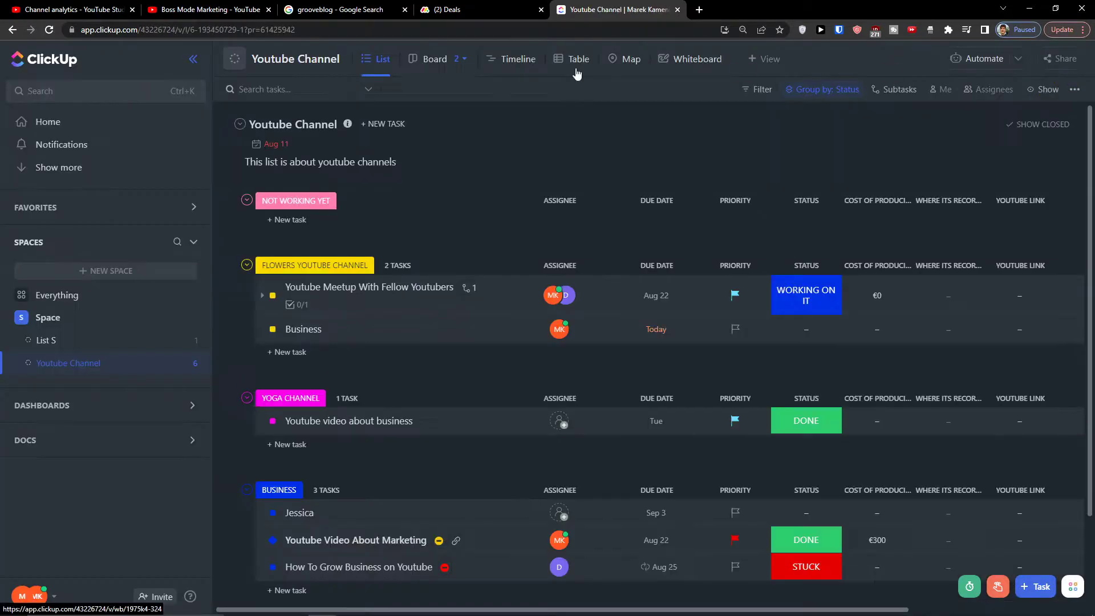
Open the Notifications page to see the overdue business video and unblocked marketing video.
{"action": "left_click", "coordinate": [91, 143]}
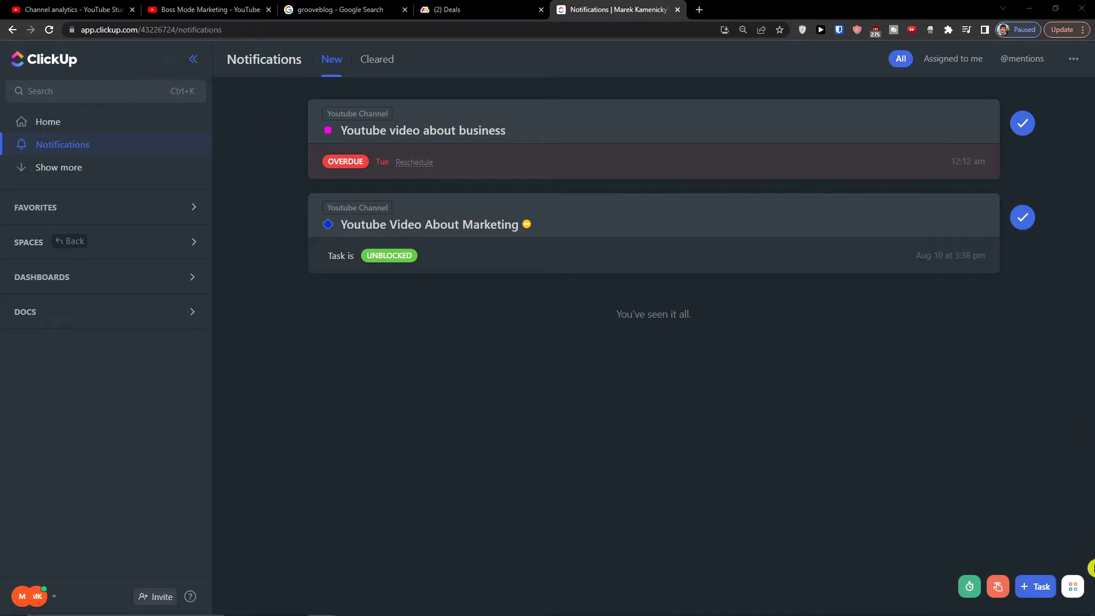
Open the quick-apps menu and the Time Tracking dashboard.
{"action": "left_click", "coordinate": [1074, 588]}
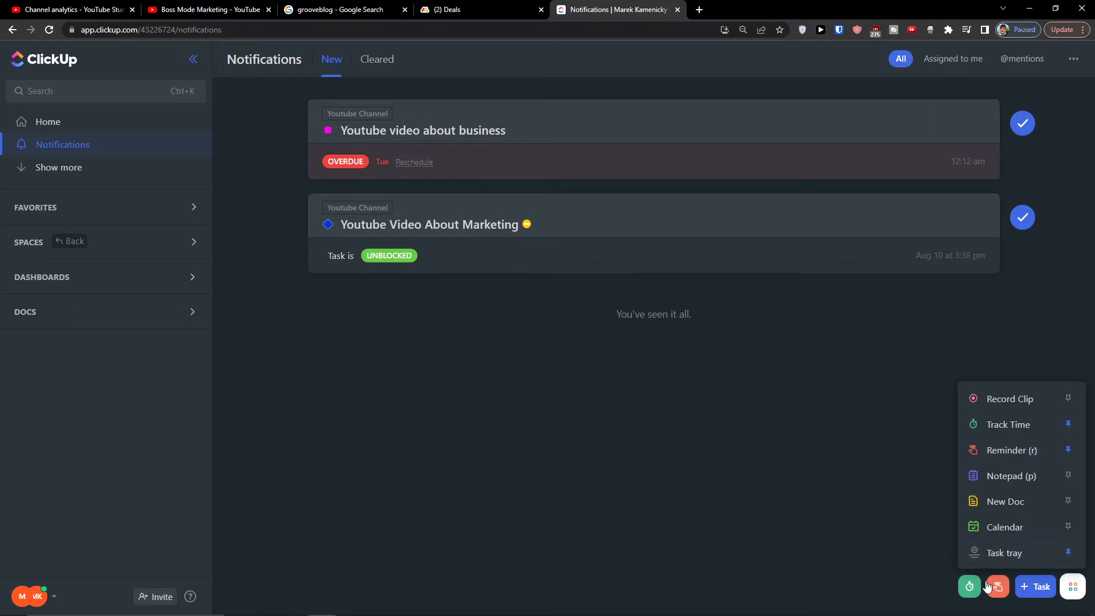
{"action": "left_click", "coordinate": [91, 242]}
{"action": "left_click", "coordinate": [77, 407]}
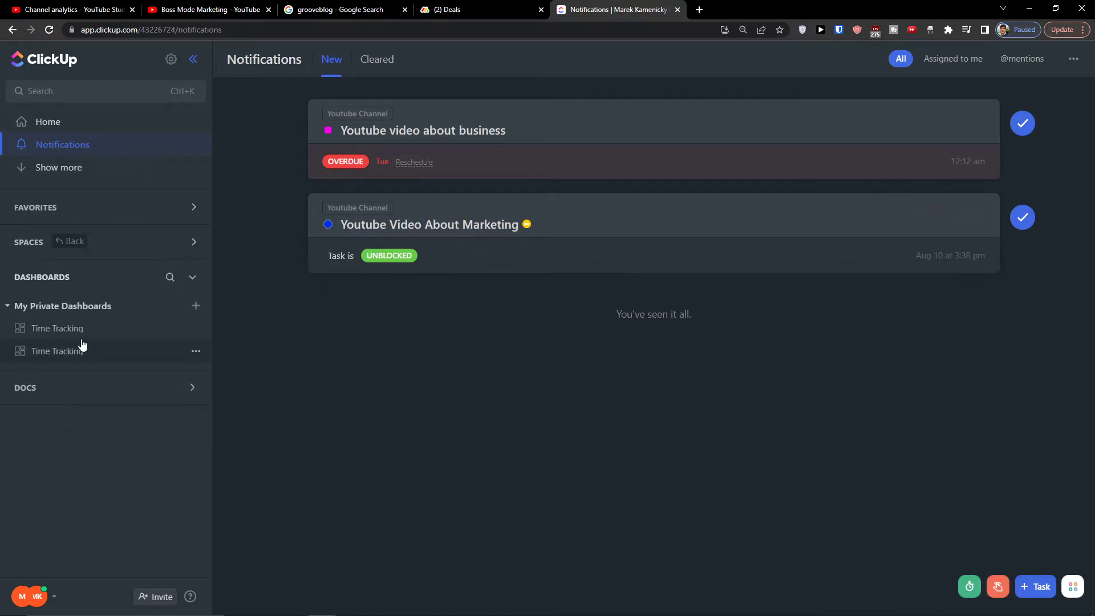
{"action": "left_click", "coordinate": [85, 326]}
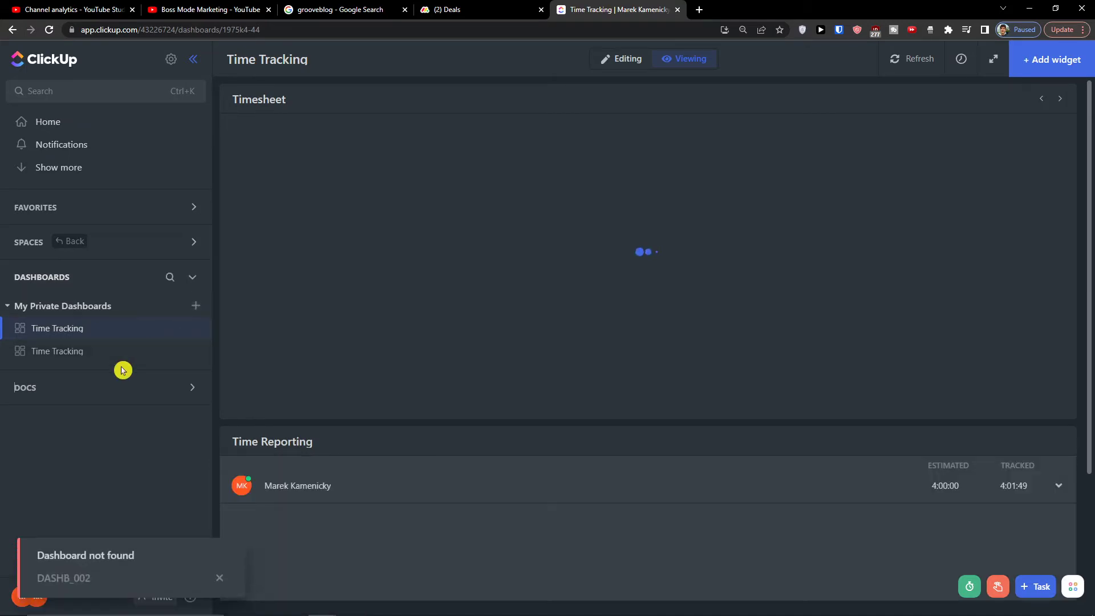
Collapse the Space lists and return to the Home page.
{"action": "left_click", "coordinate": [116, 224]}
{"action": "left_click", "coordinate": [124, 287]}
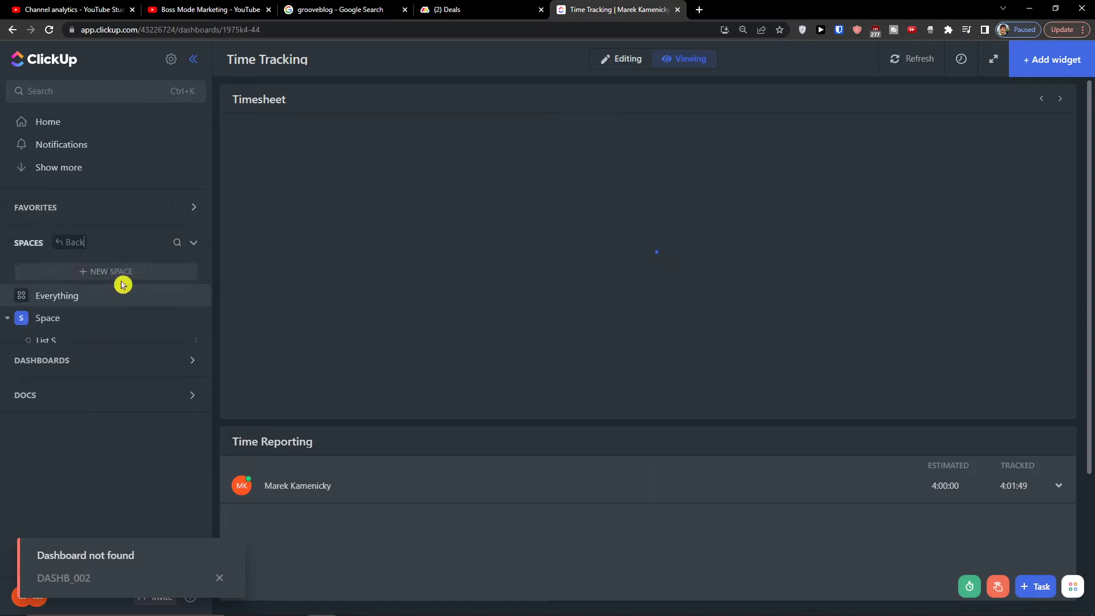
{"action": "left_click", "coordinate": [101, 322]}
{"action": "left_click", "coordinate": [91, 127]}
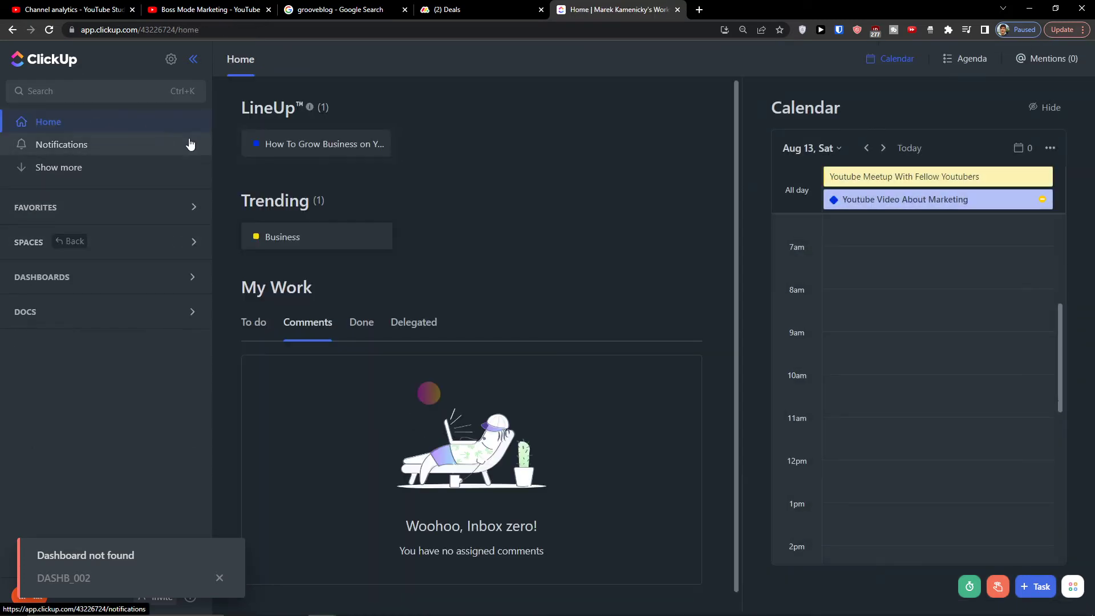
{"action": "mouse_move", "coordinate": [406, 607]}
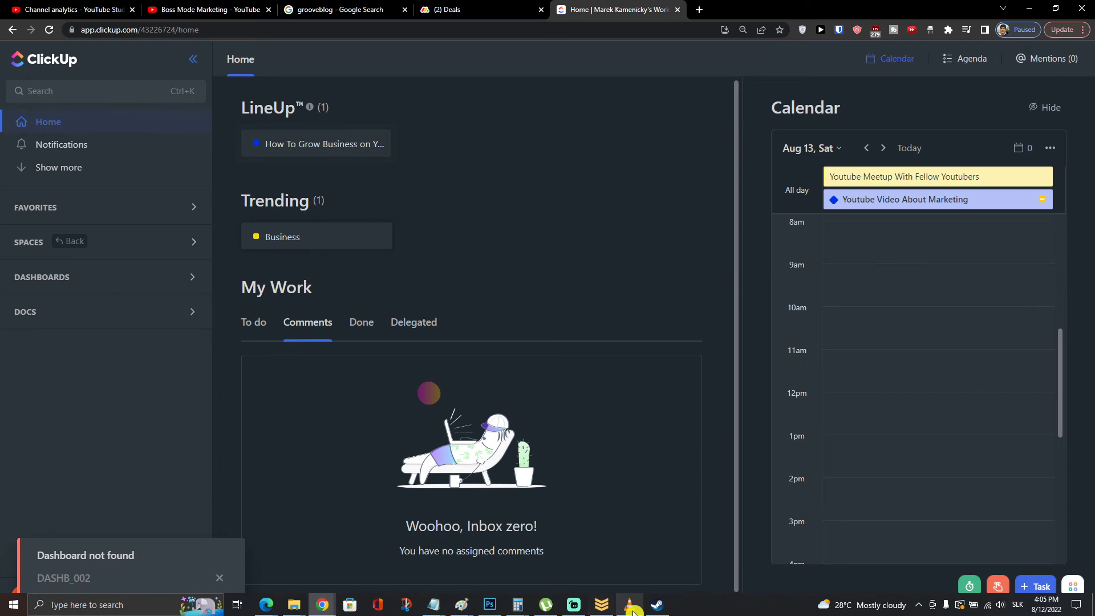